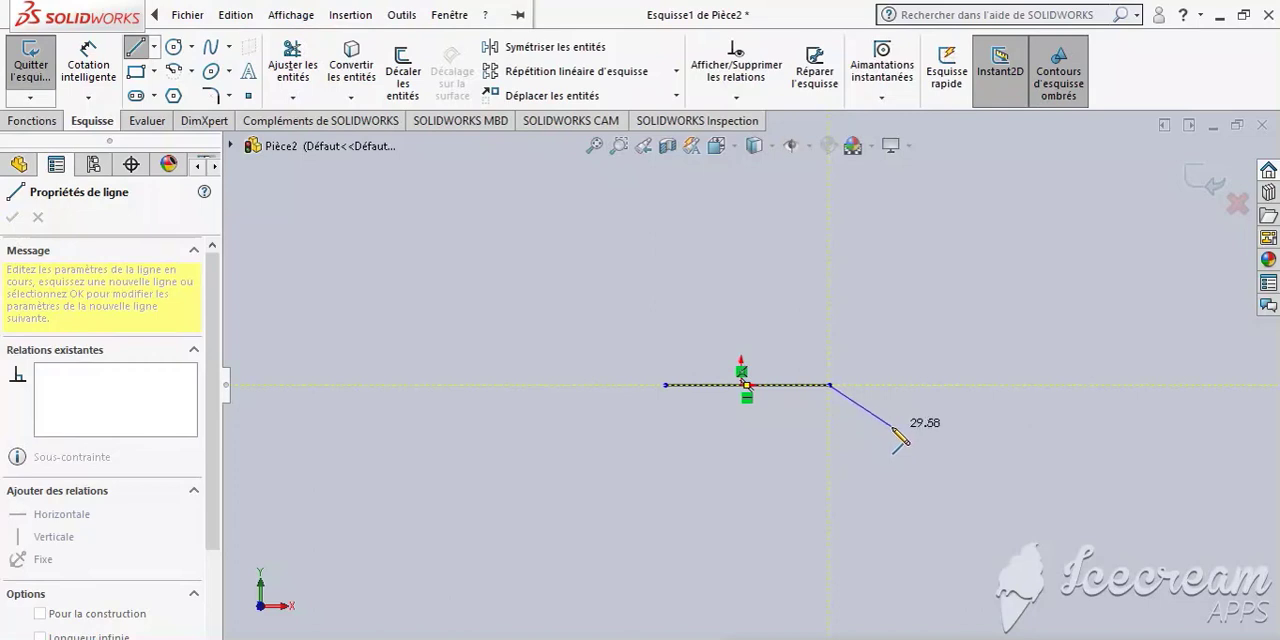
- Sketch the rest of the closed profile: about 20 mm slanted corner, 25 mm vertical side, 82 mm horizontal base and 34 mm closing vertical
click(830, 386)
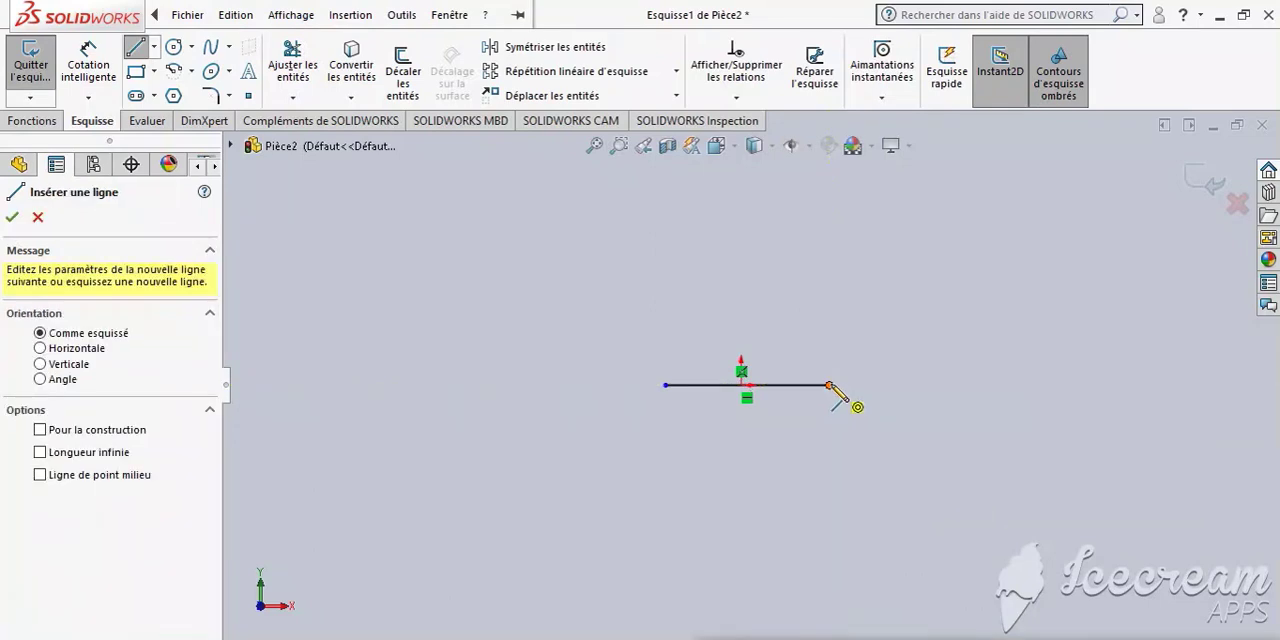
click(830, 386)
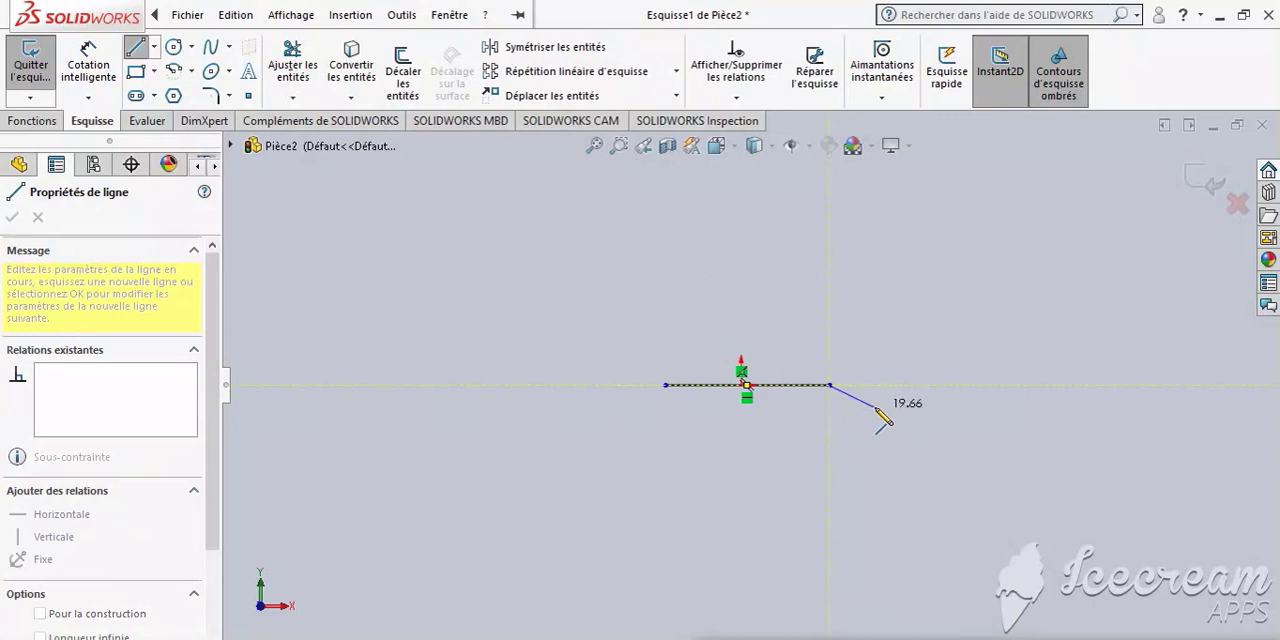
click(875, 406)
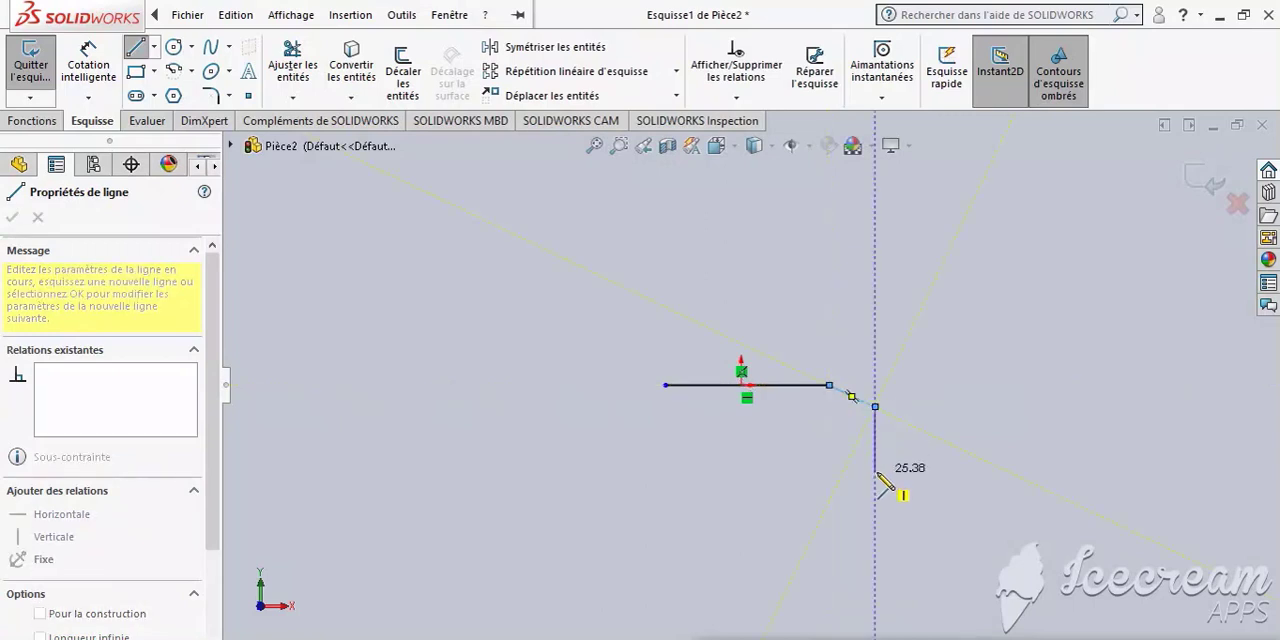
click(875, 470)
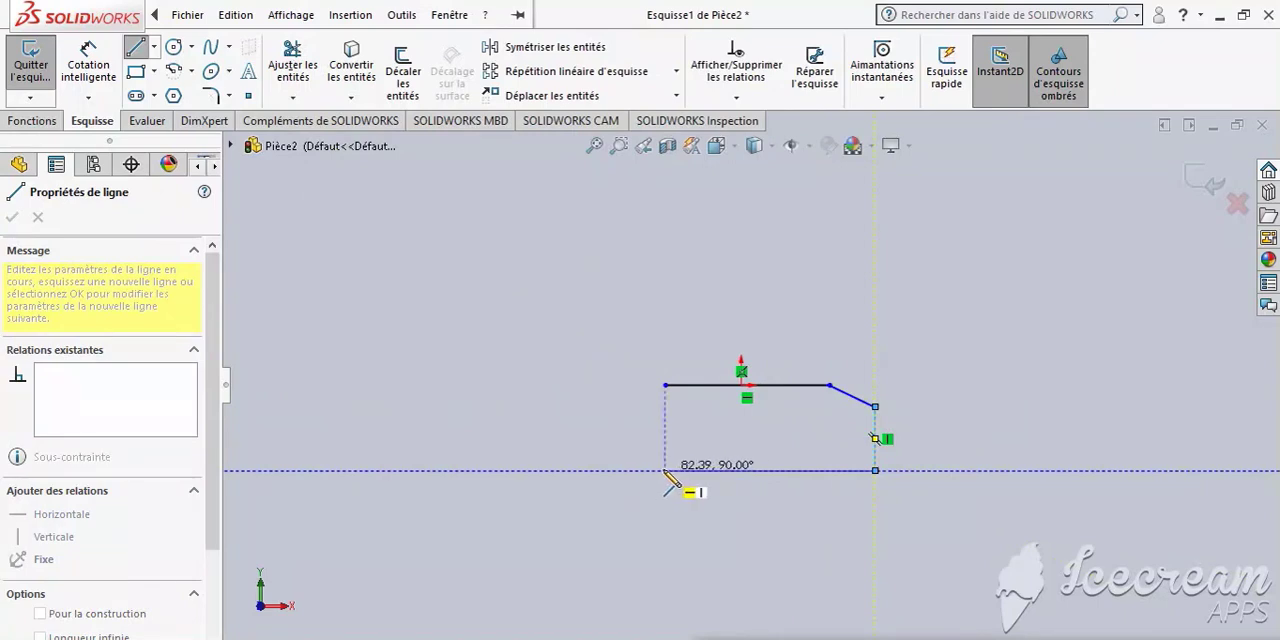
click(666, 470)
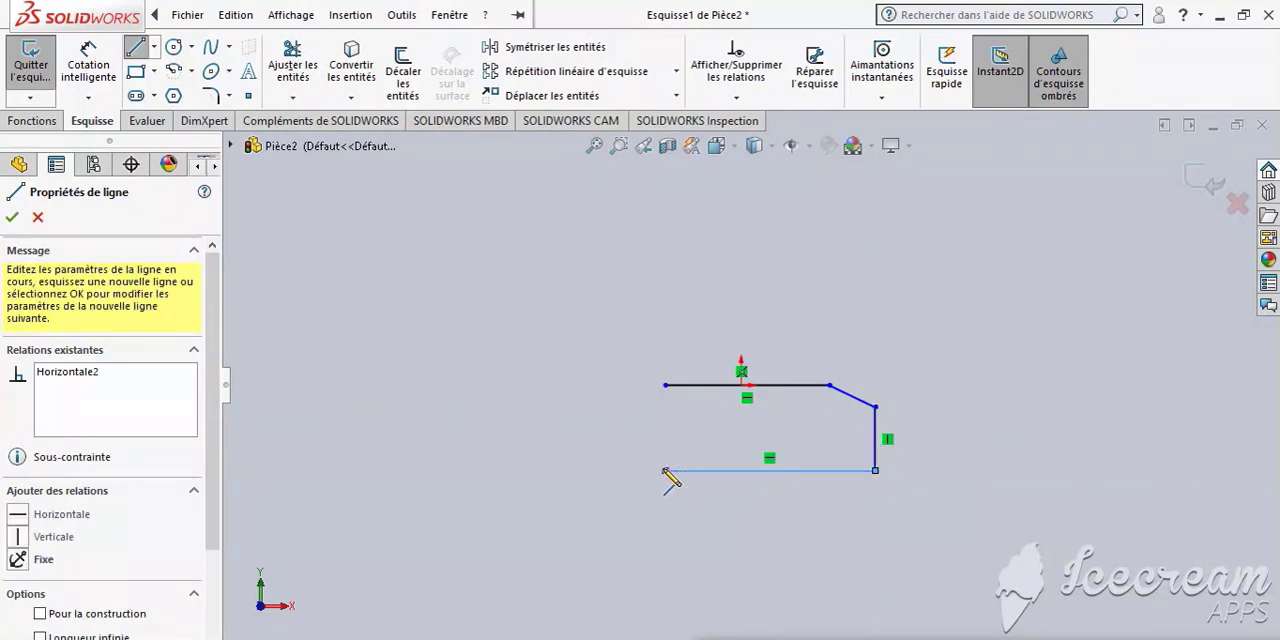
click(666, 385)
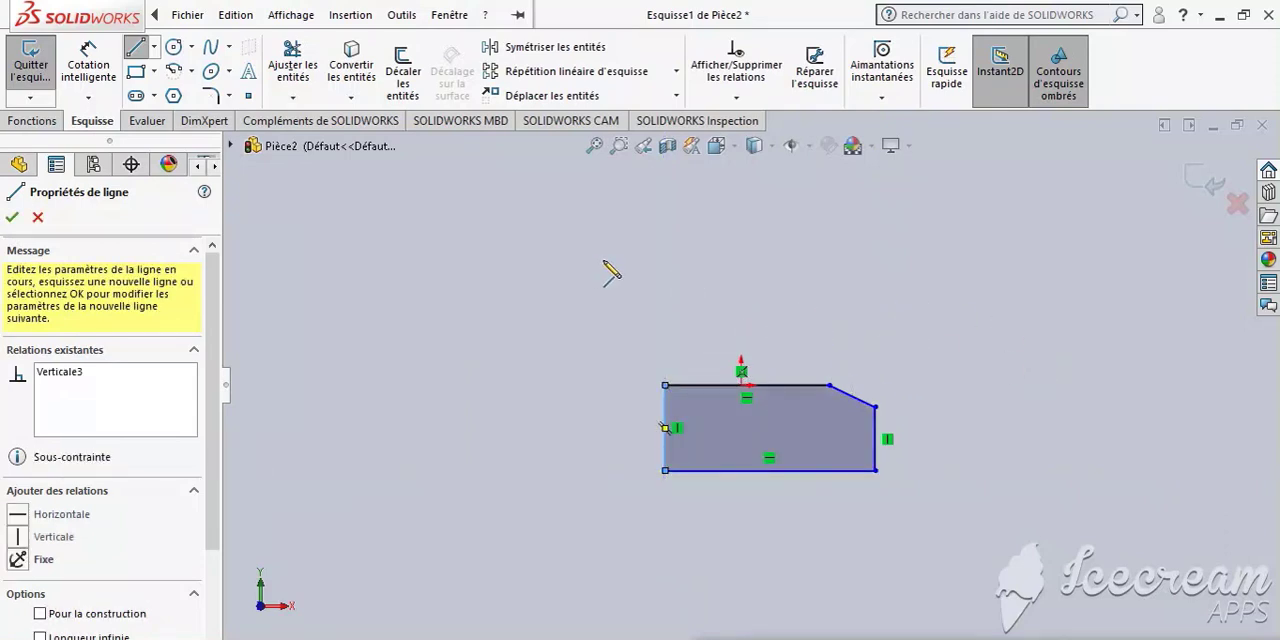
key(Escape)
- Dimension the horizontal distance between the slanted corner line's endpoints and set it to 2.5 mm
click(187, 14)
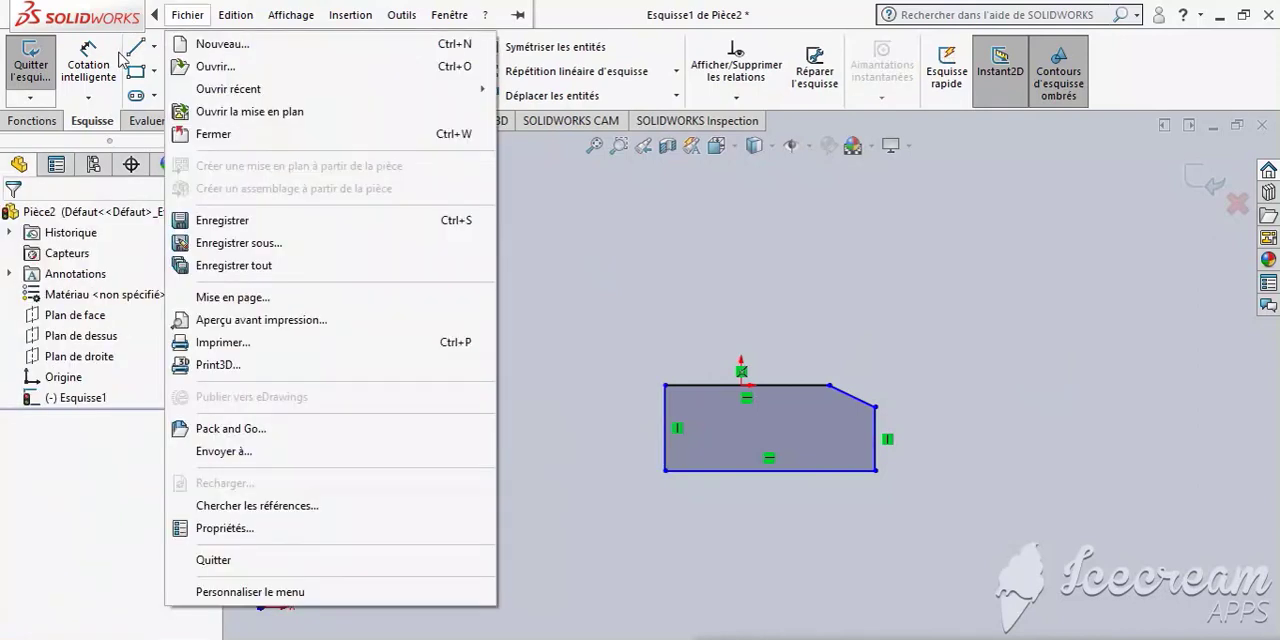
click(85, 64)
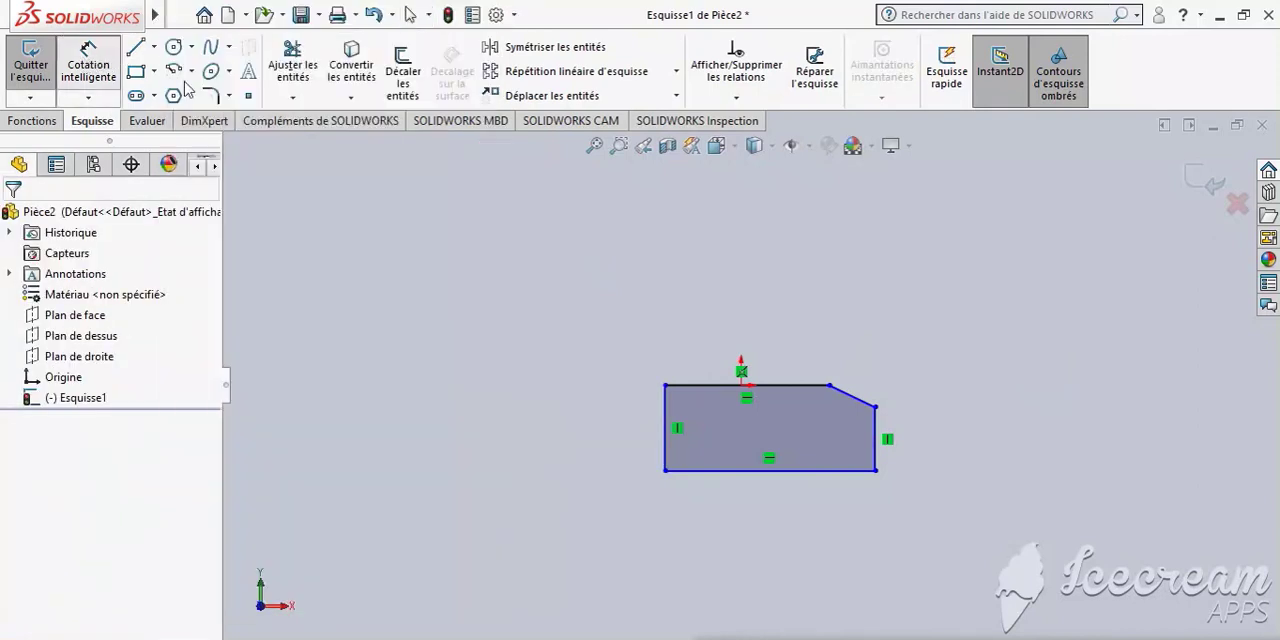
click(829, 386)
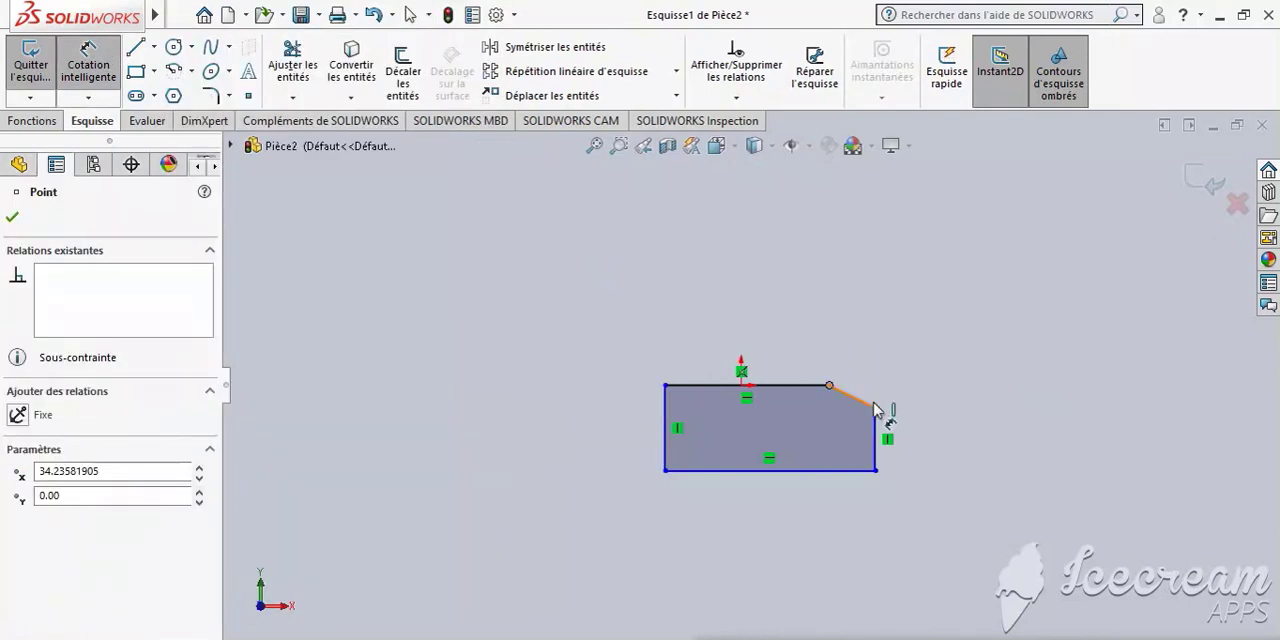
click(875, 407)
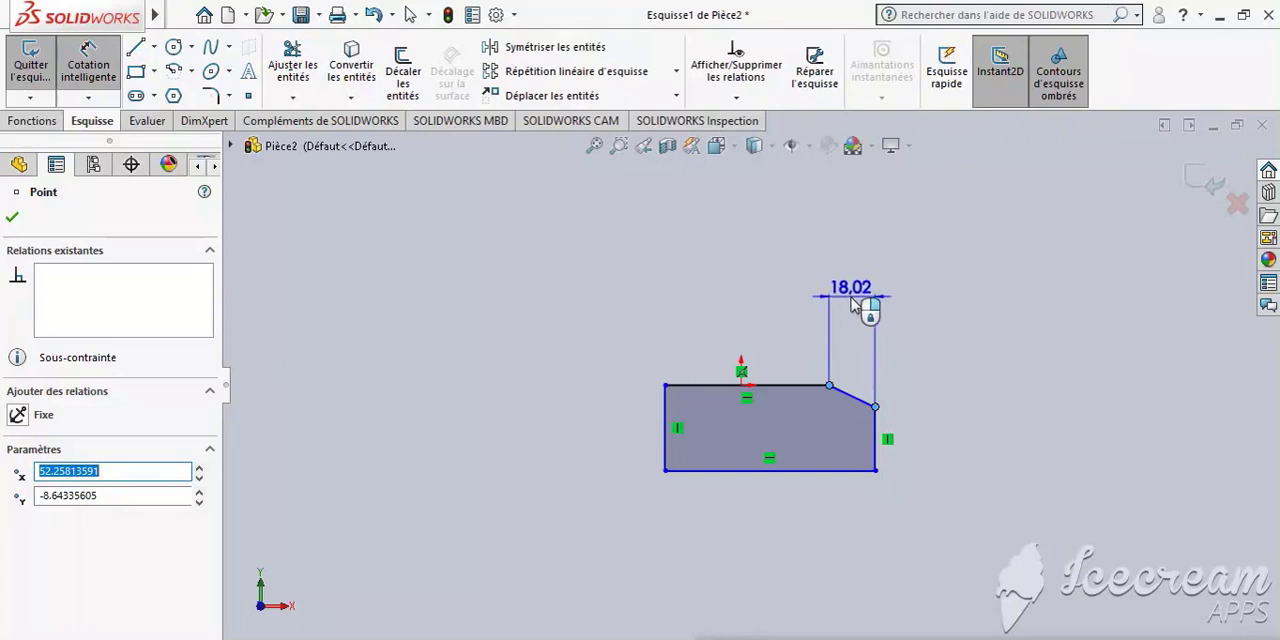
click(853, 303)
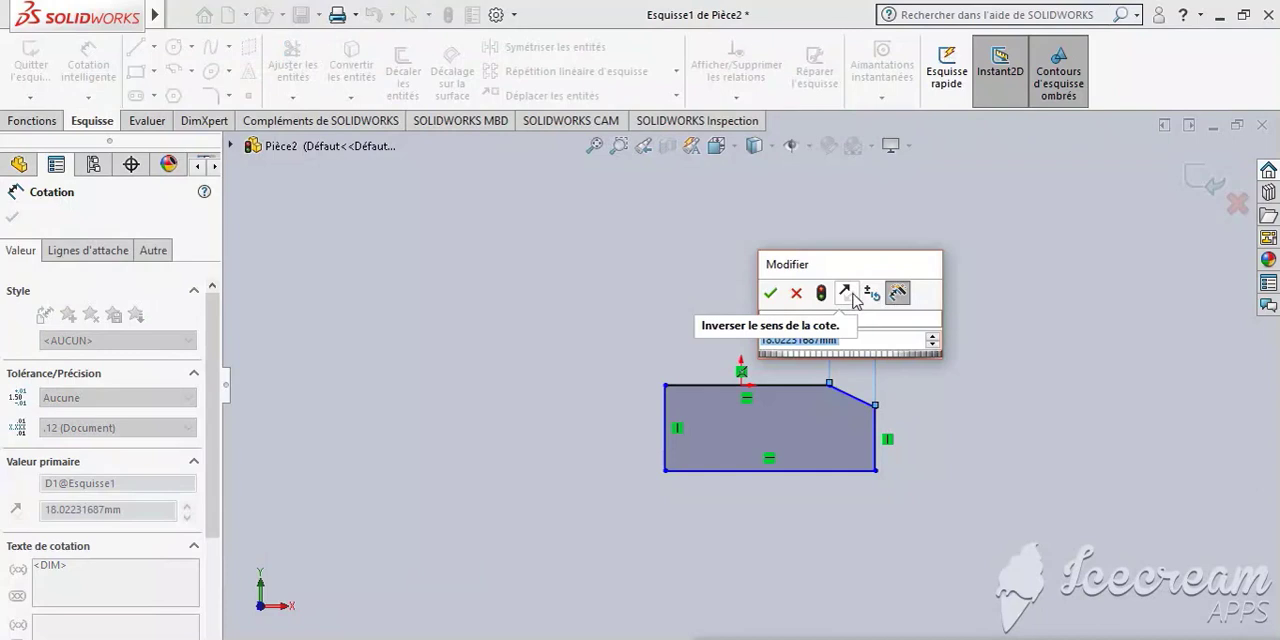
text(2.5)
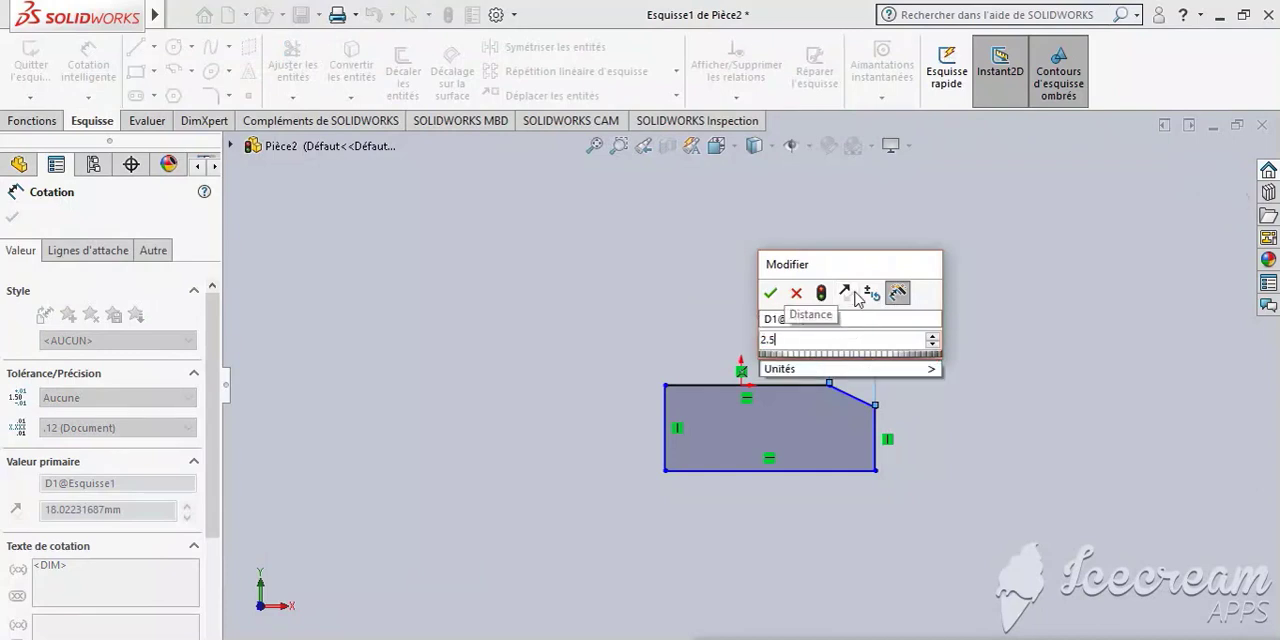
key(Return)
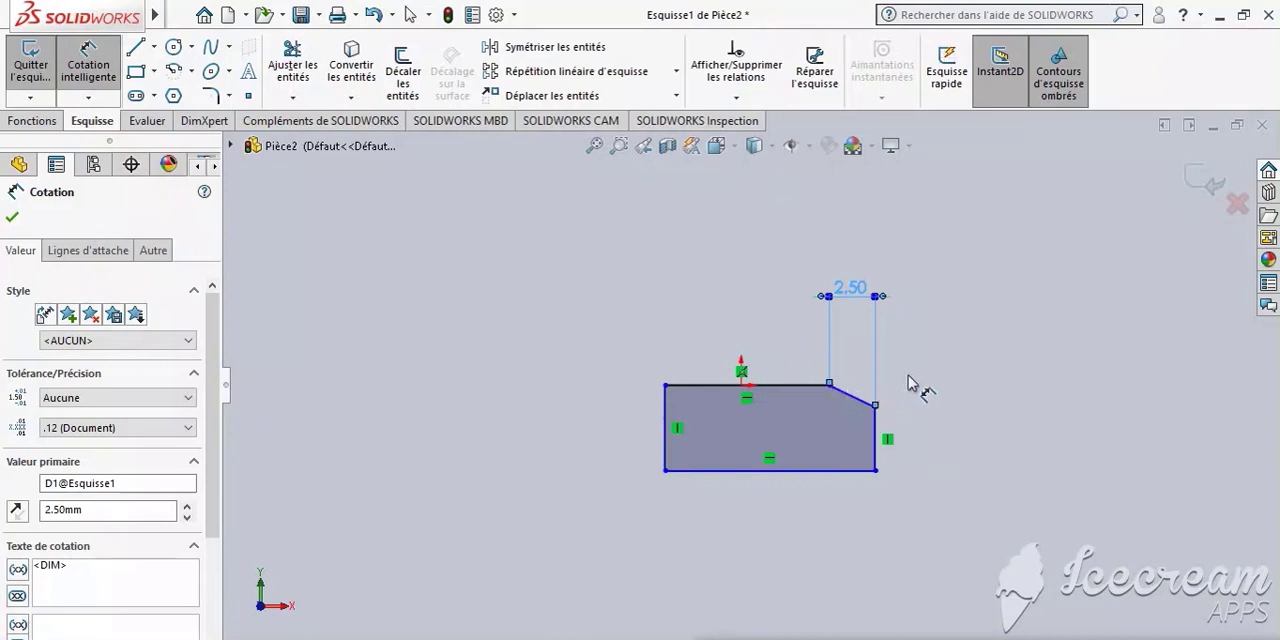
key(Escape)
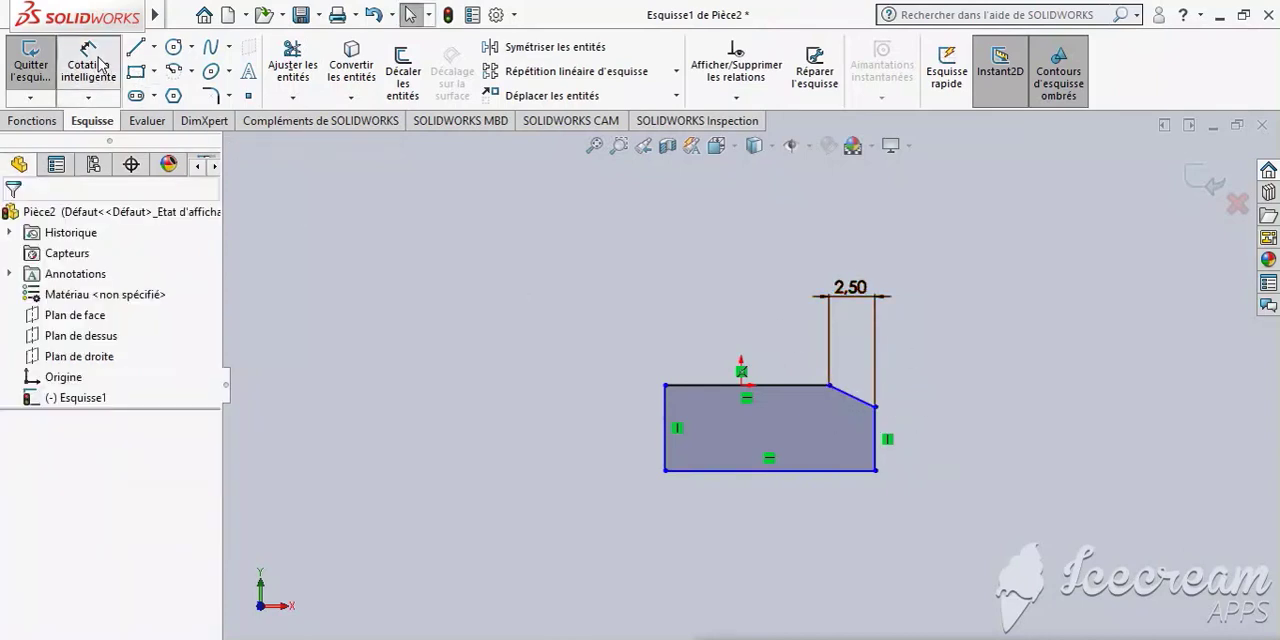
- Dimension the vertical distance between the slanted corner line's endpoints and set it to 2.5 mm
click(90, 64)
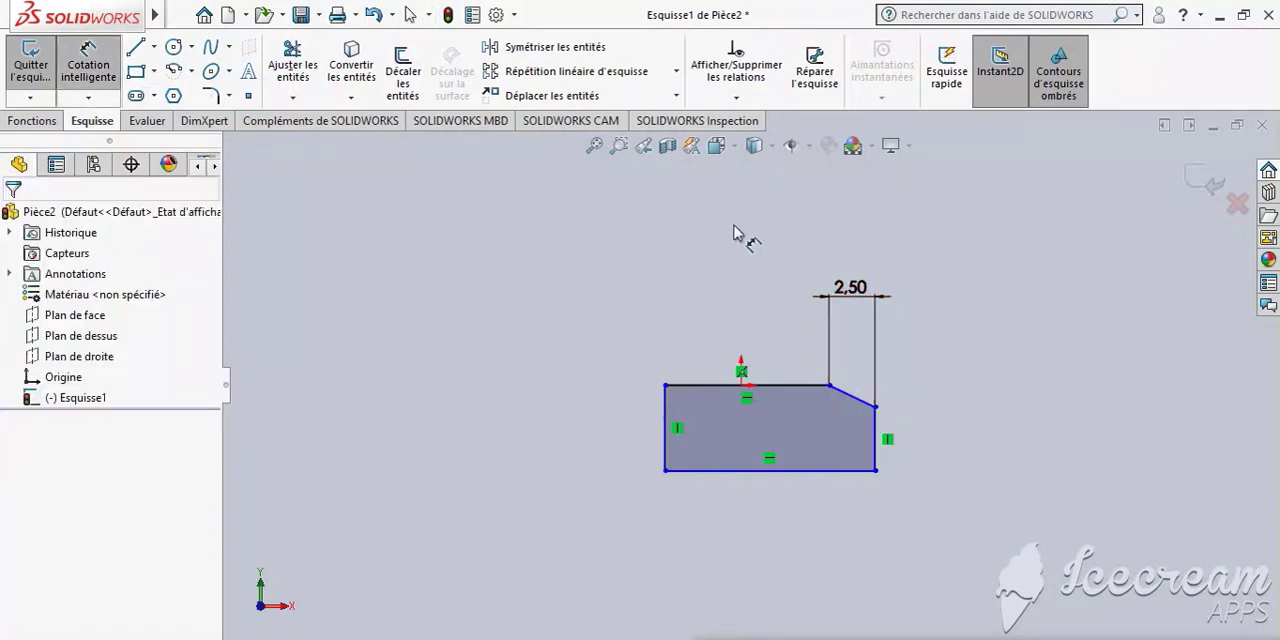
click(829, 386)
click(876, 408)
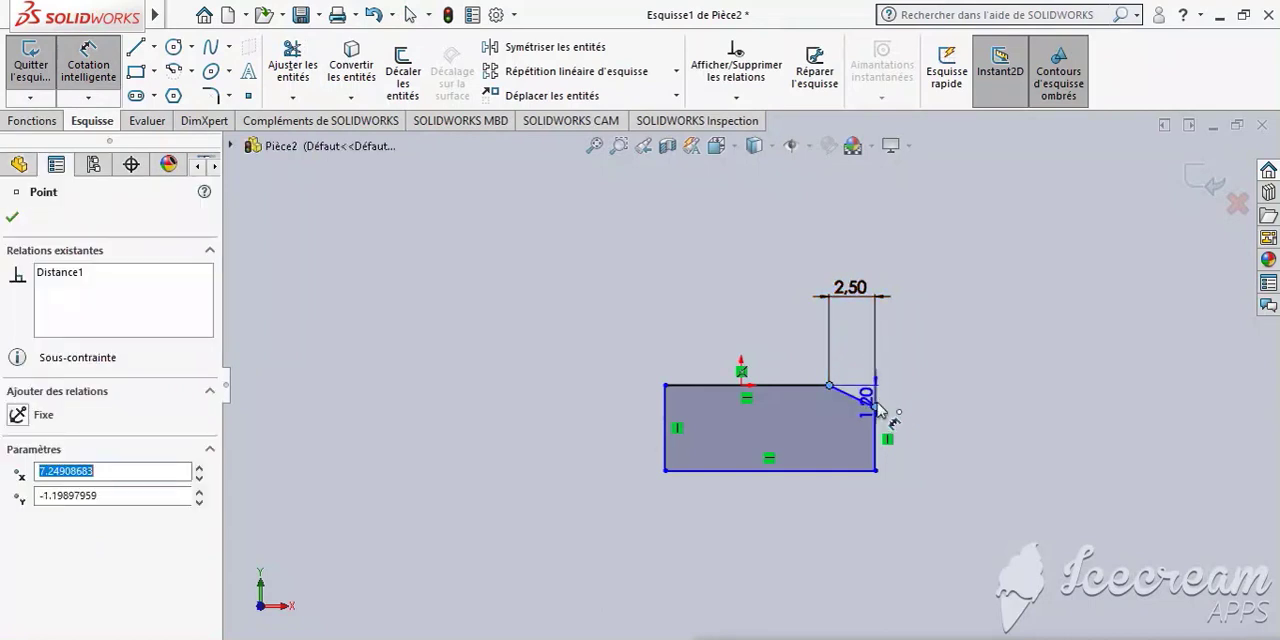
click(988, 400)
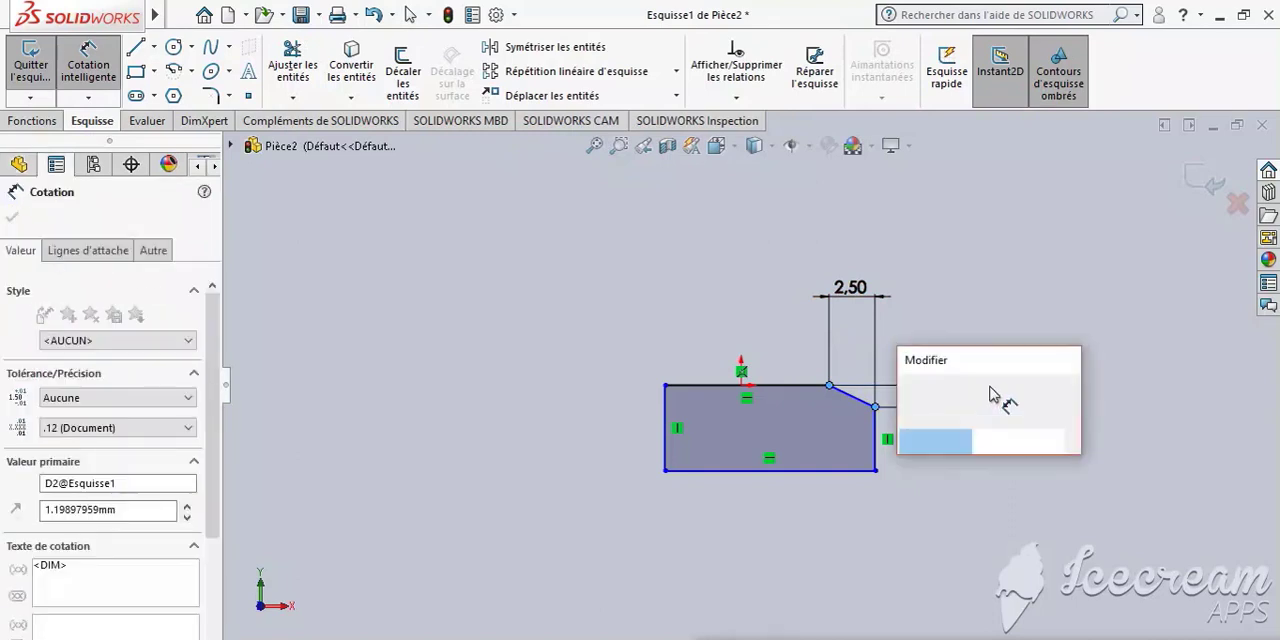
text(2.5)
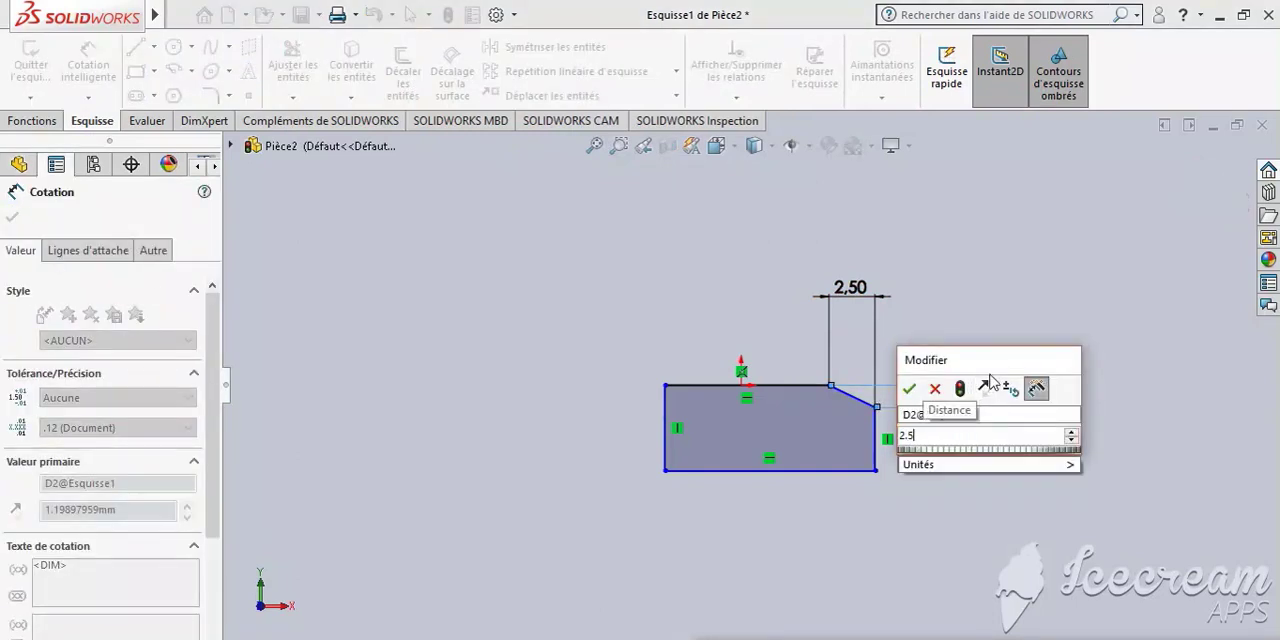
key(Escape)
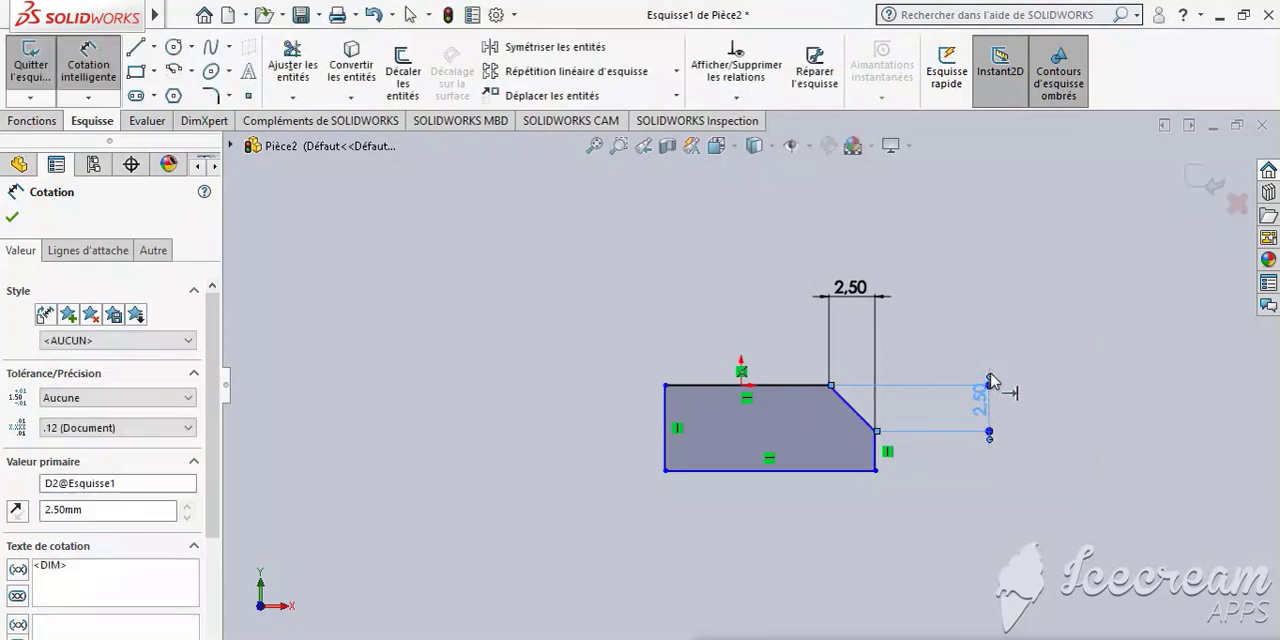
click(959, 488)
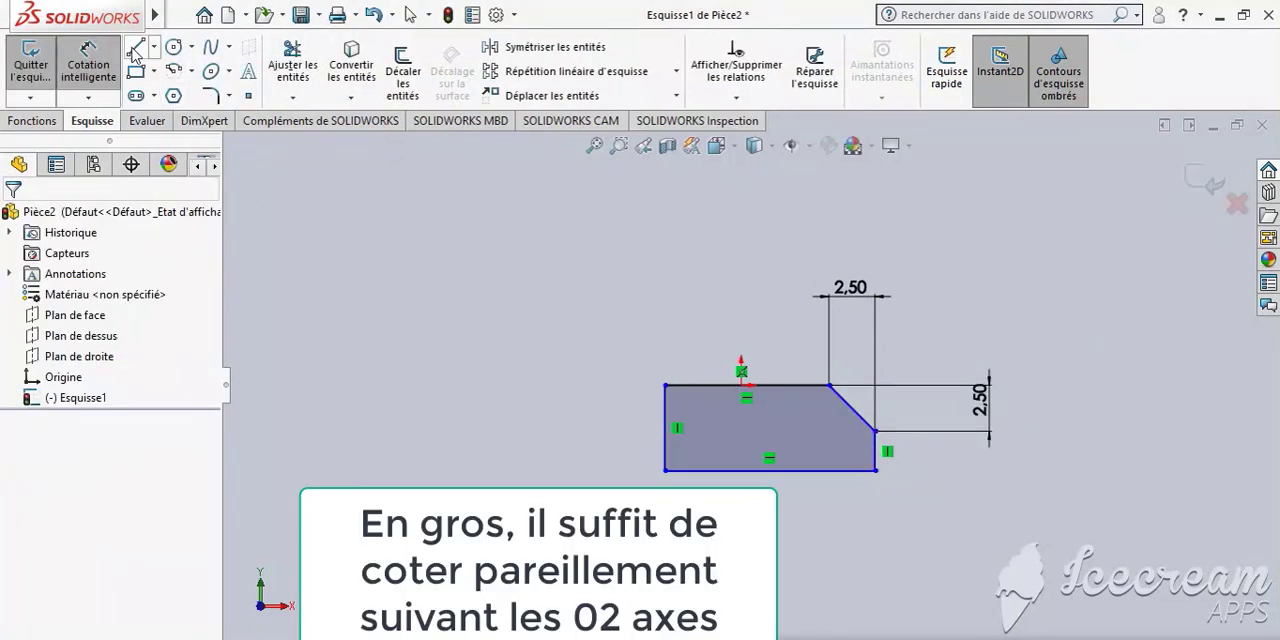
- Draw a horizontal construction centerline about 35 mm long along the profile's bottom edge, extending past both of its ends
click(154, 47)
click(200, 101)
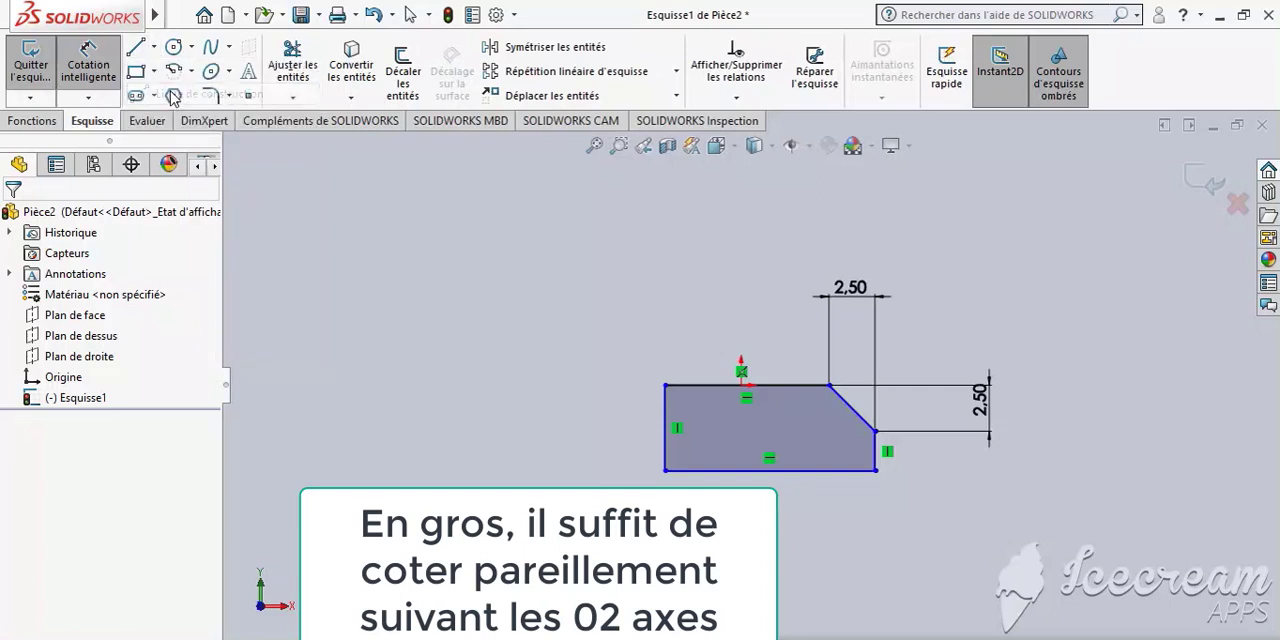
click(437, 471)
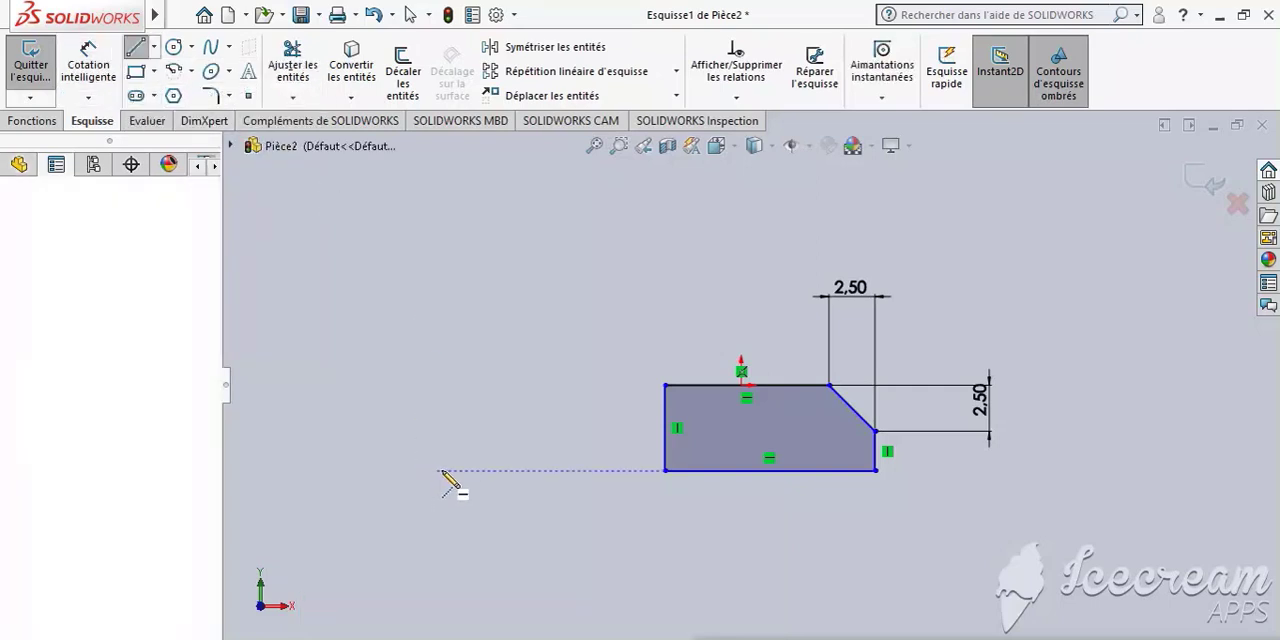
click(1104, 470)
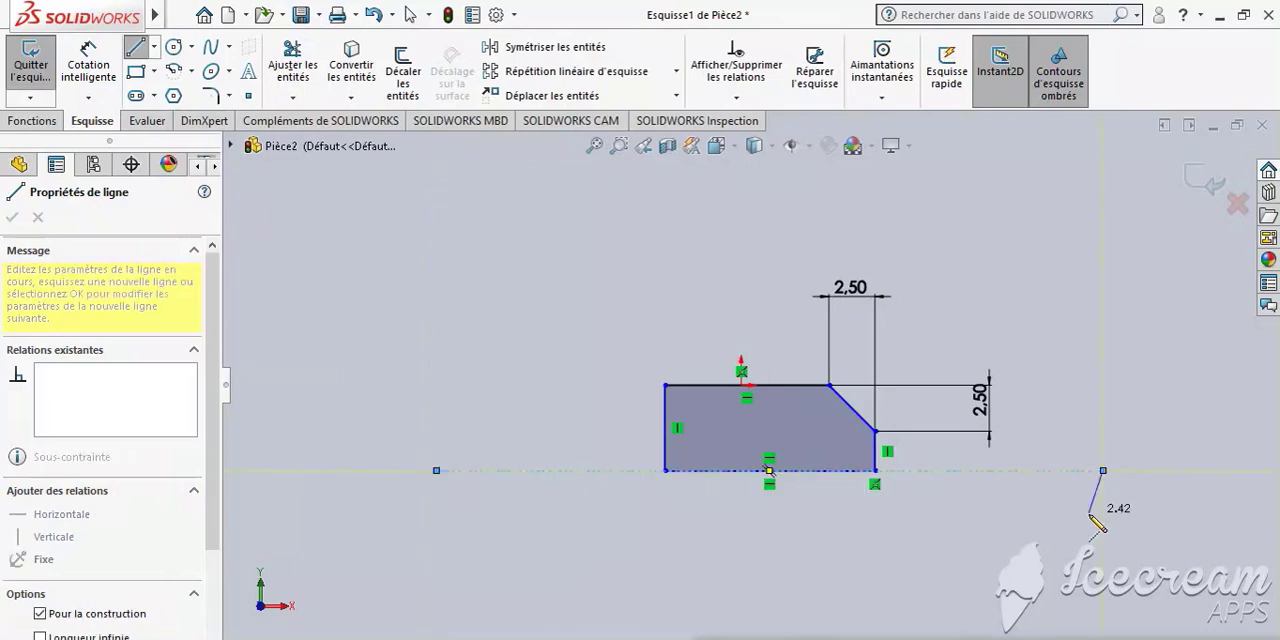
key(Escape)
- Try to dimension the profile's overall height between its bottom and top edges, and undo that dimension
click(88, 65)
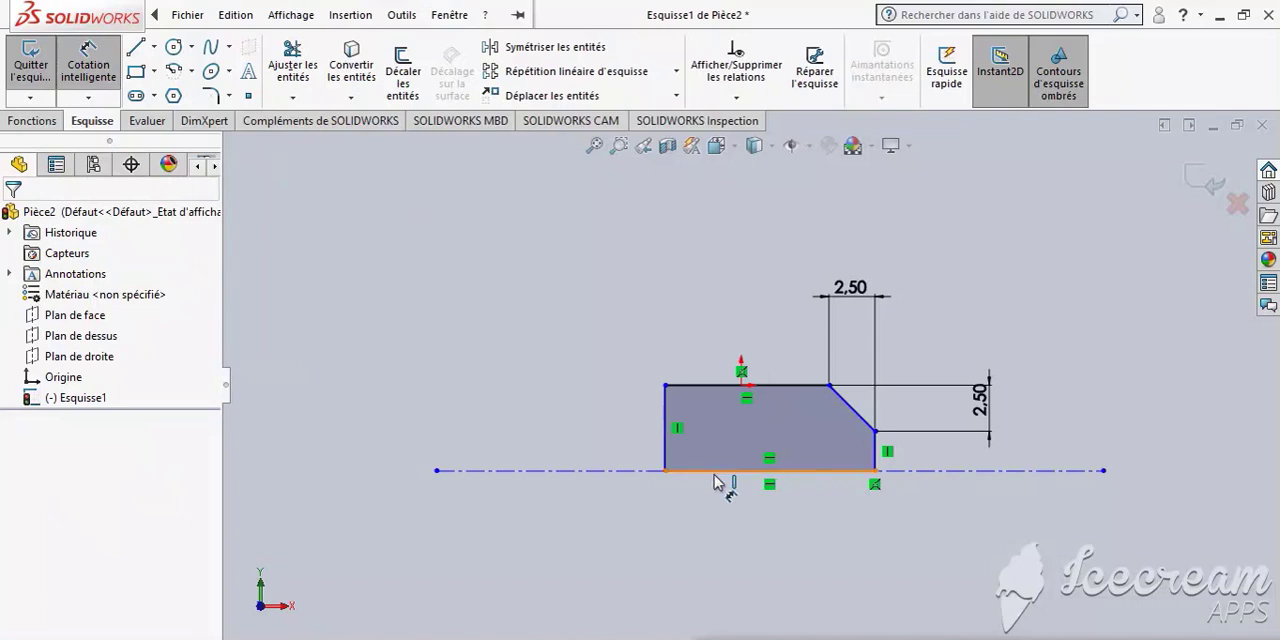
click(716, 470)
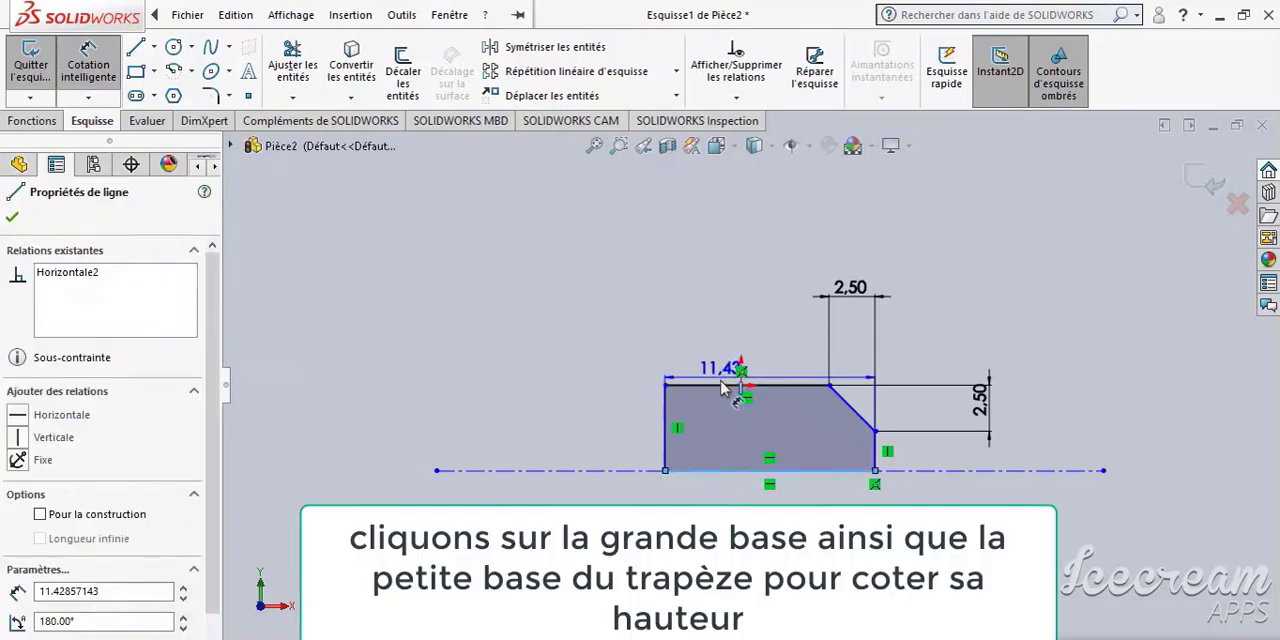
click(722, 385)
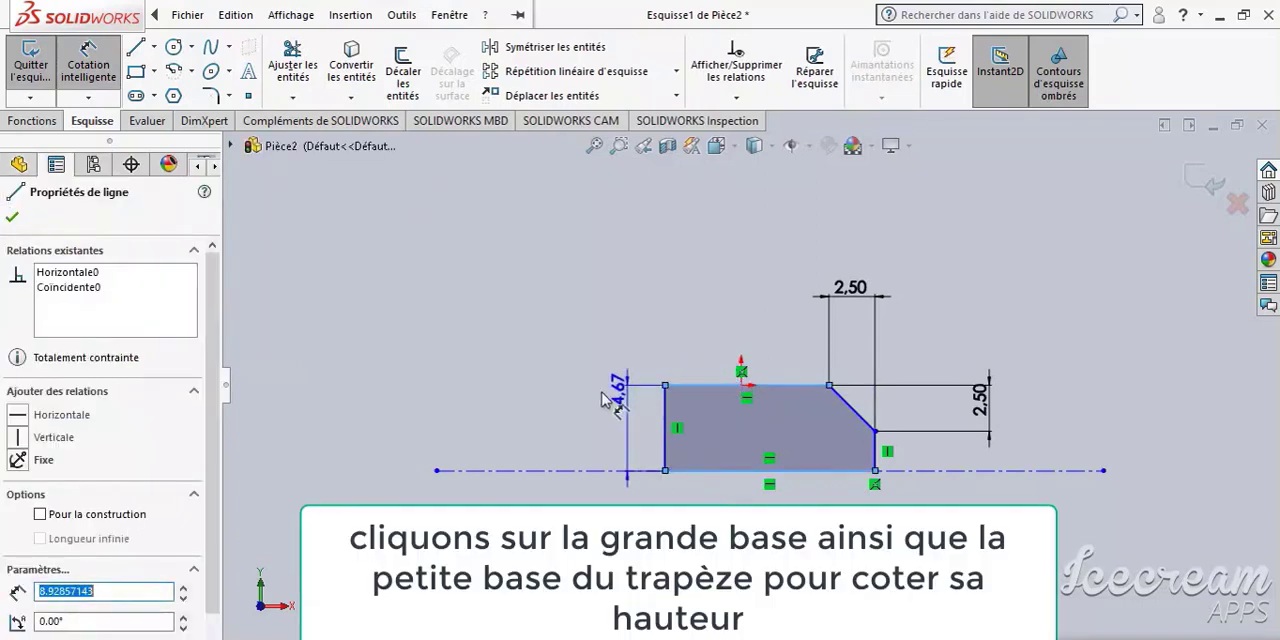
click(560, 437)
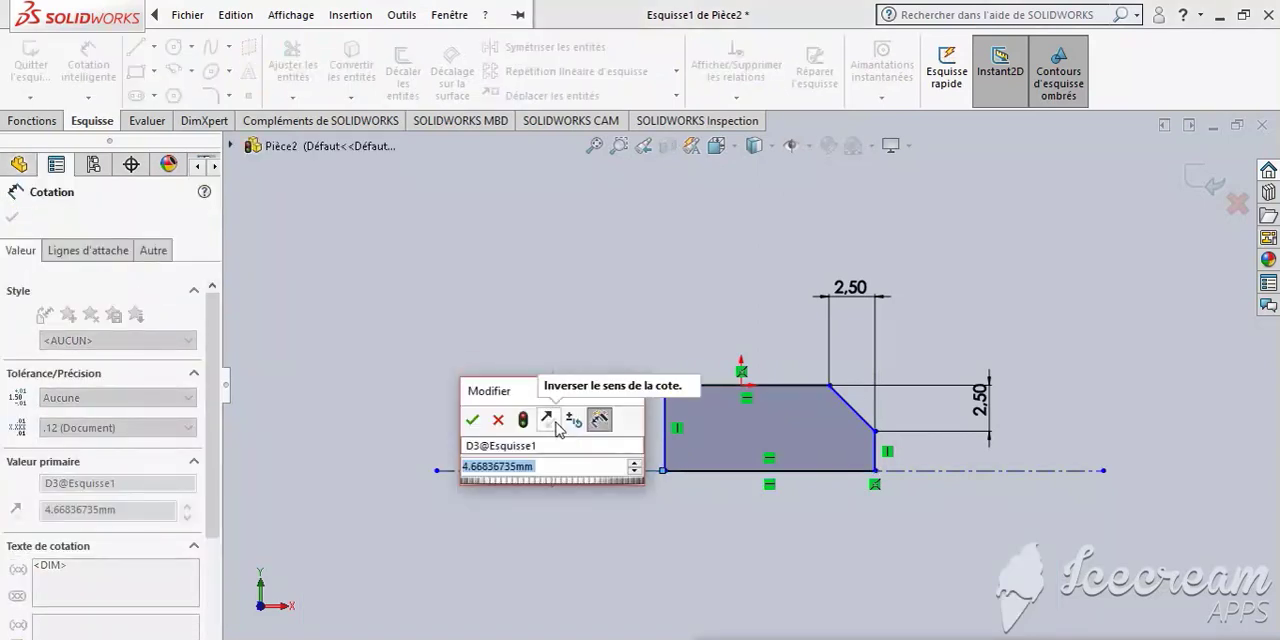
key(Return)
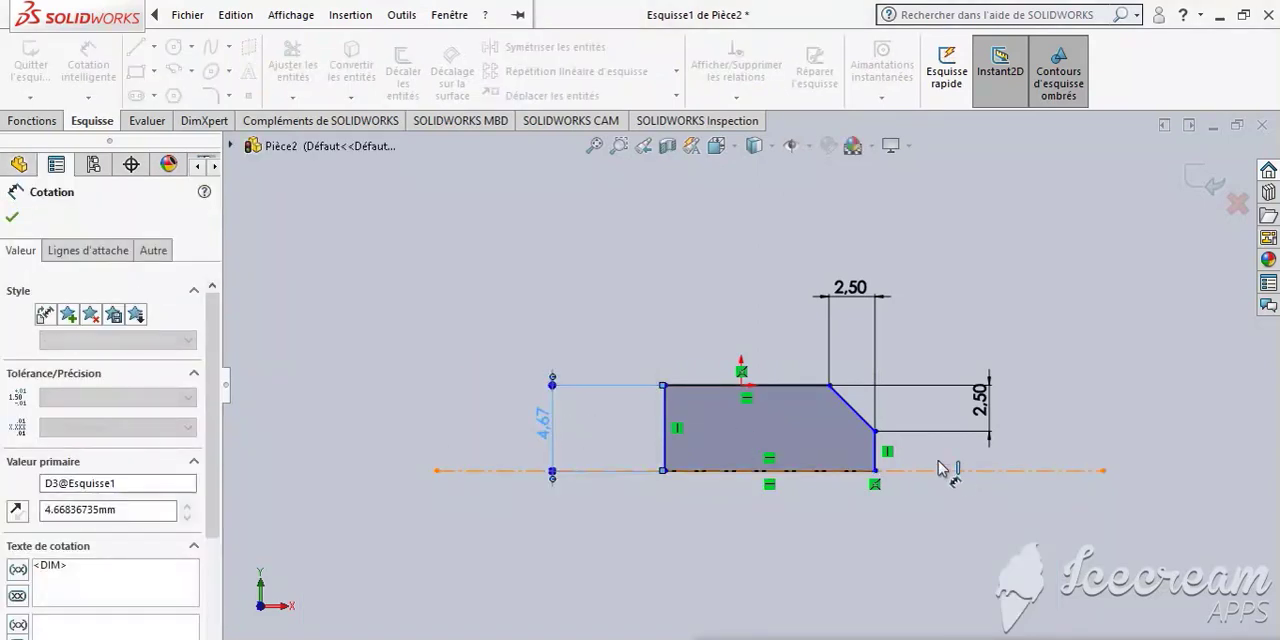
key(Escape)
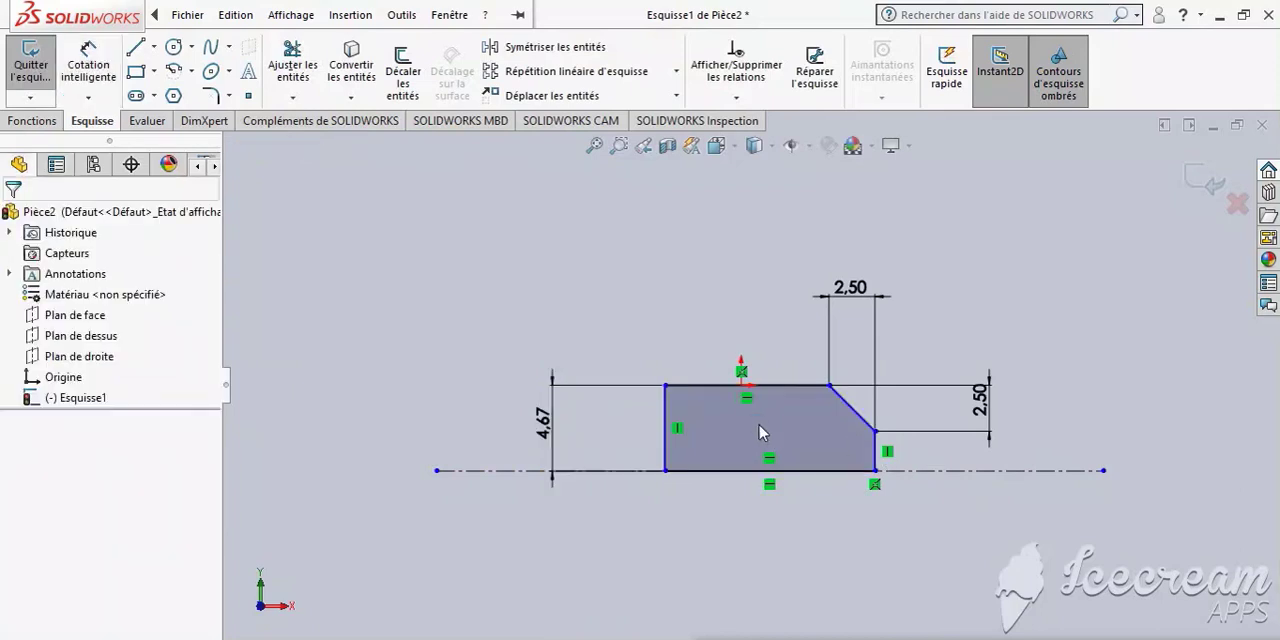
key(ctrl+z)
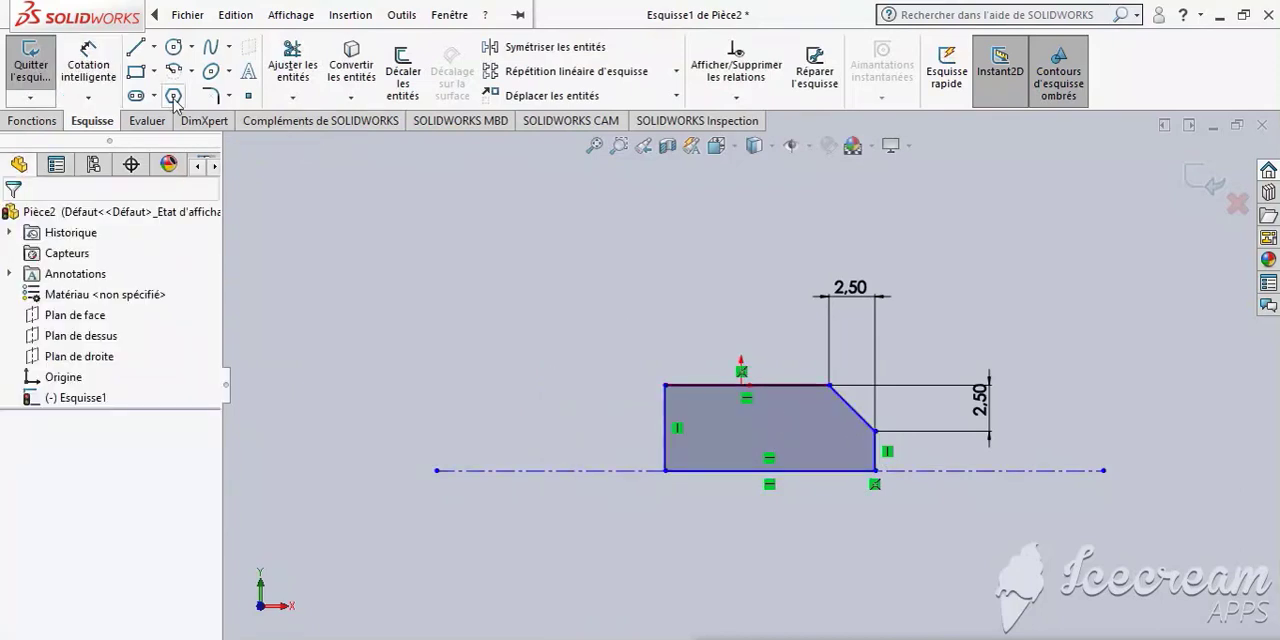
- Dimension the short vertical edge below the slanted corner and set its length to 4 mm
click(88, 62)
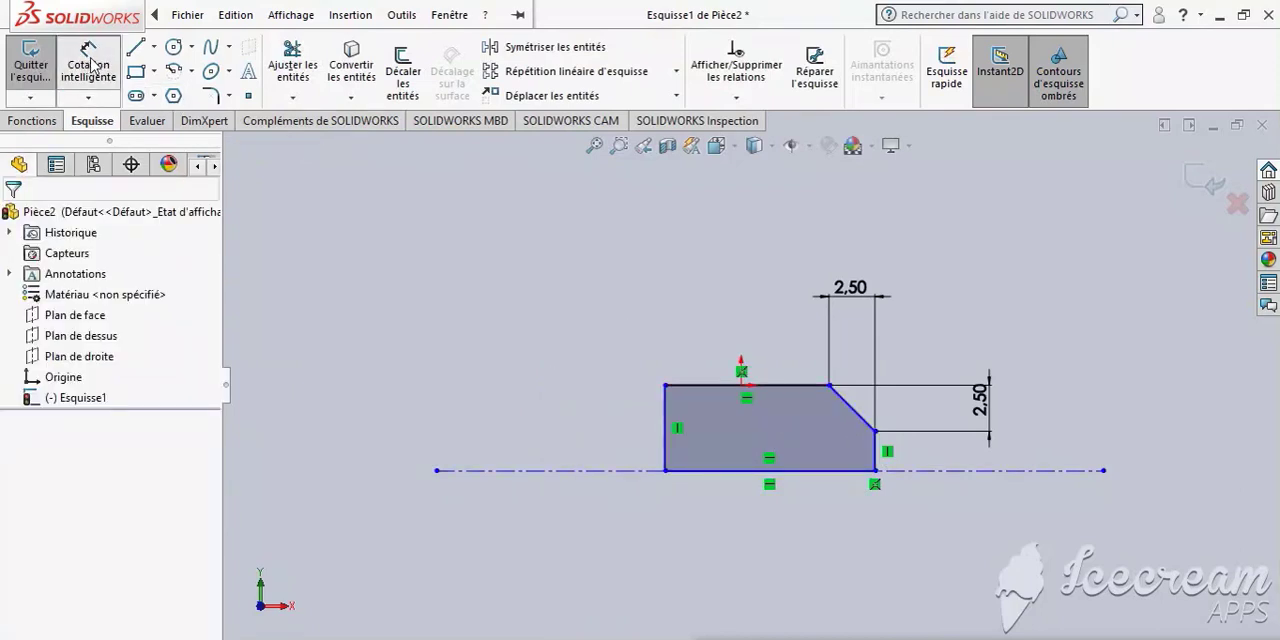
click(876, 452)
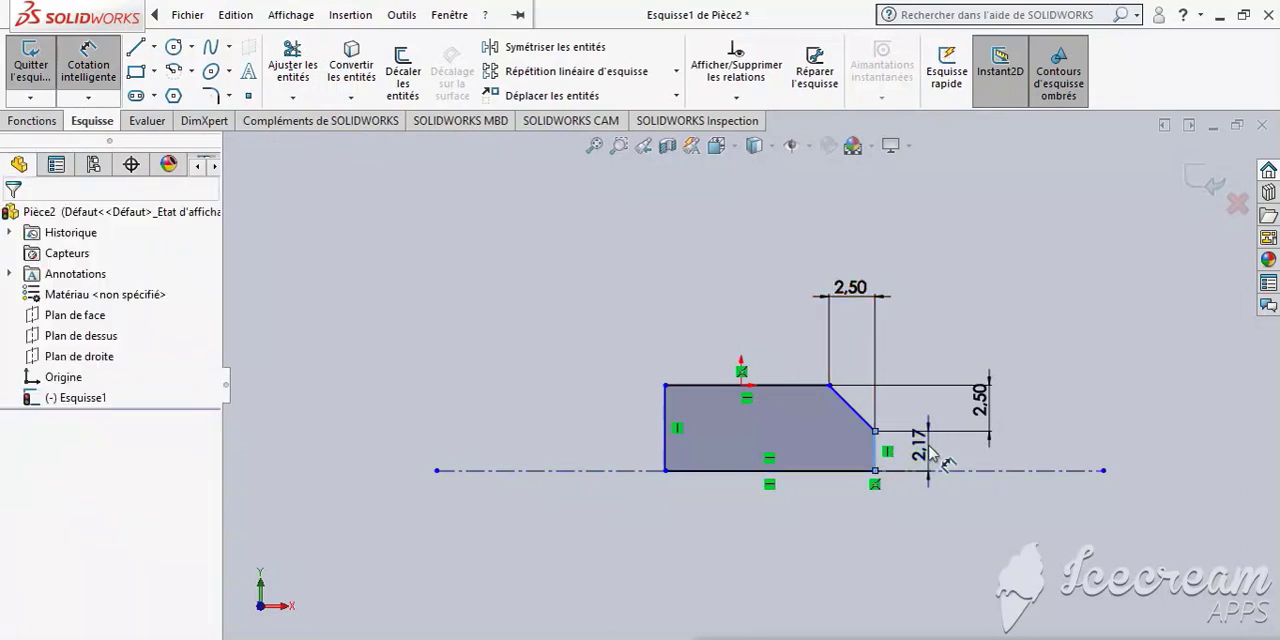
click(938, 447)
text(4)
key(Return)
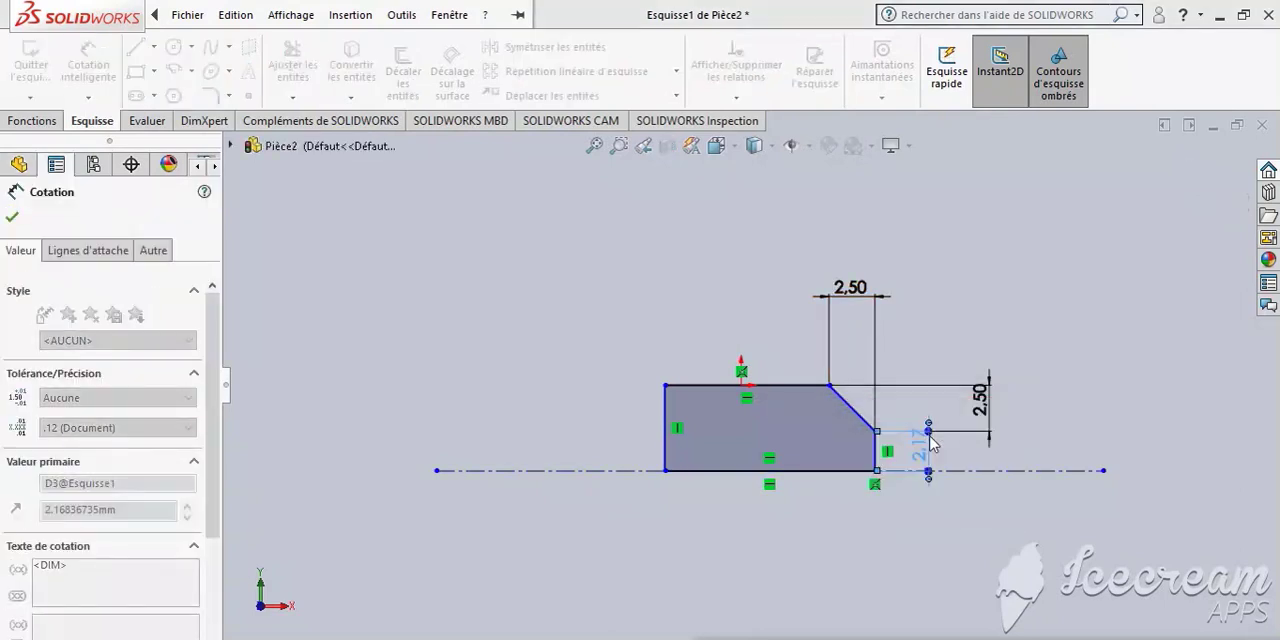
click(1045, 468)
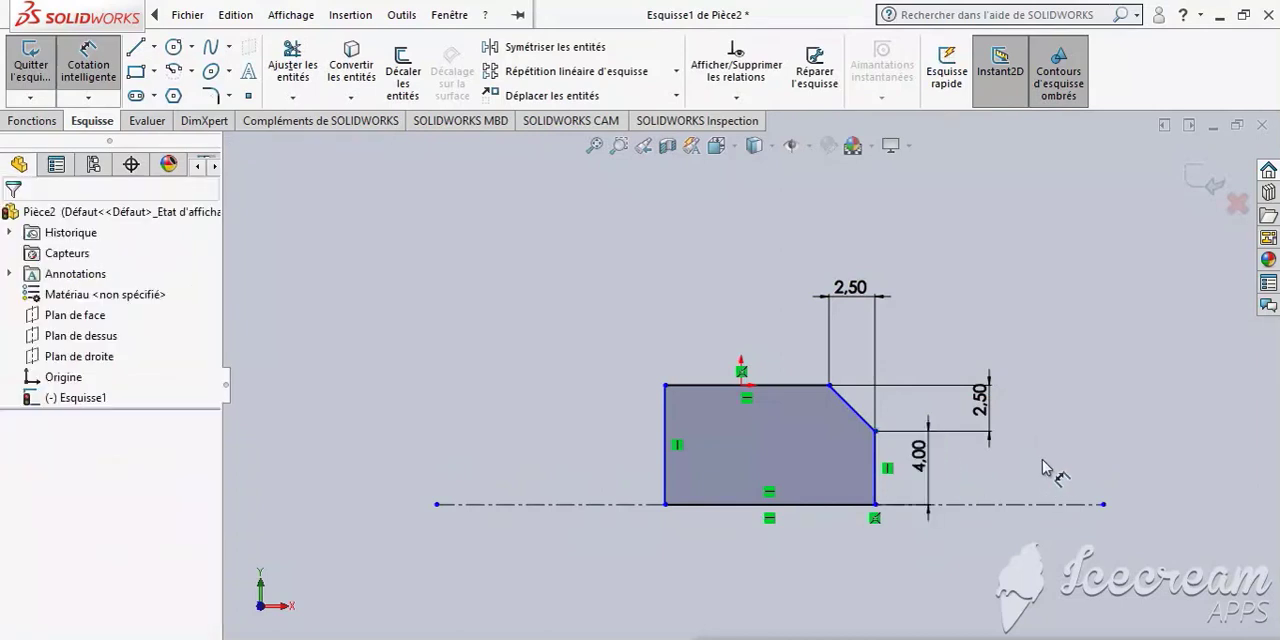
click(135, 47)
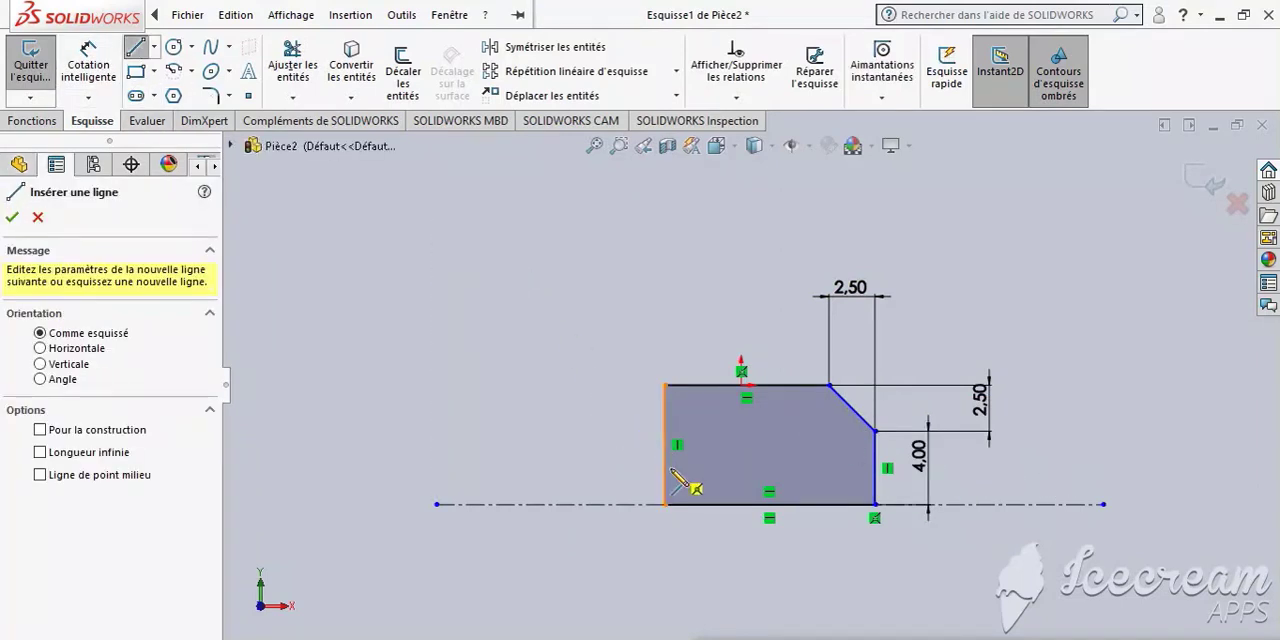
click(665, 470)
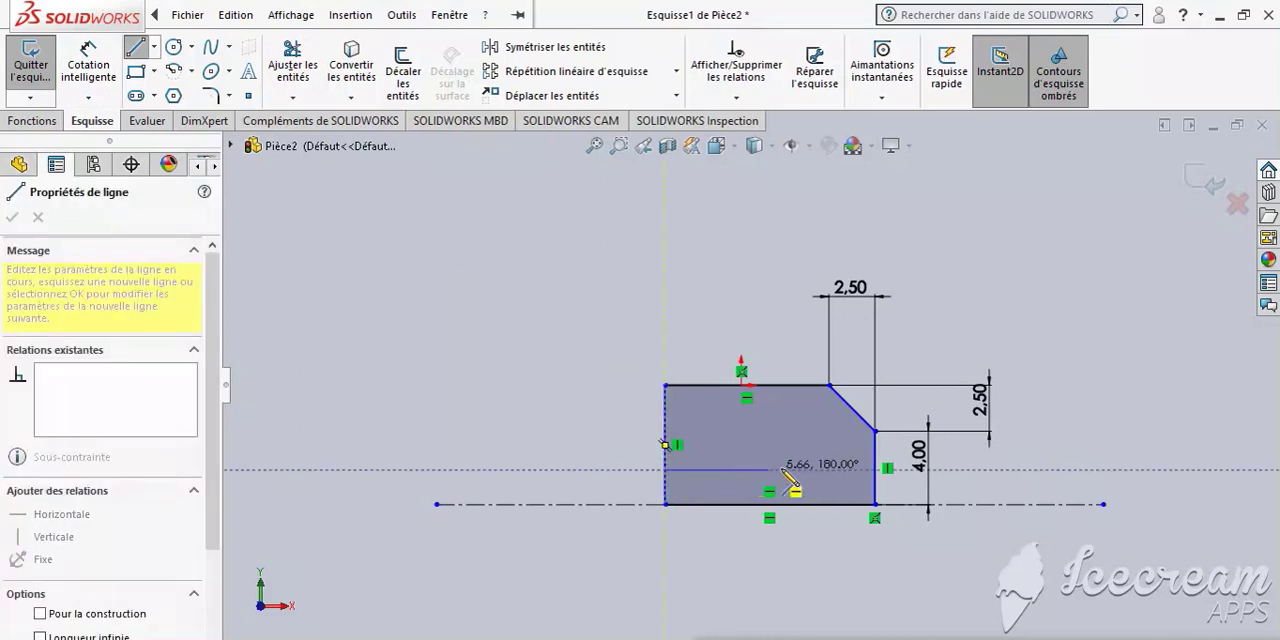
click(876, 468)
key(Escape)
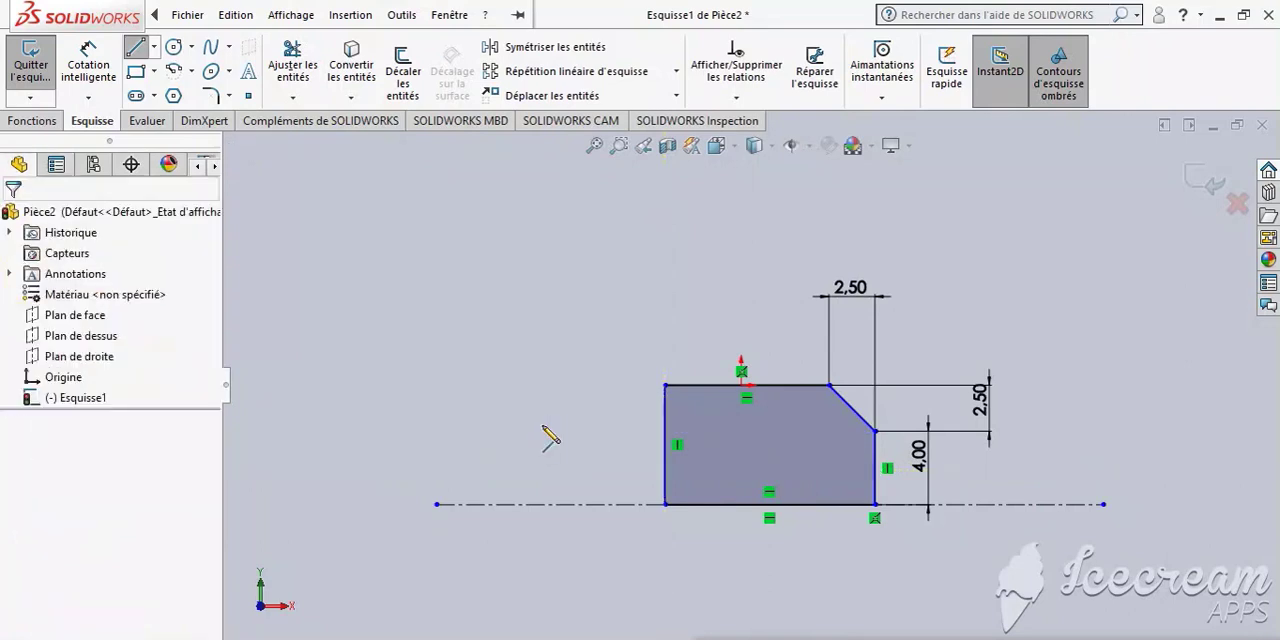
- Draw a horizontal line about 11 mm long across the profile between its two vertical edges, just below the slanted corner
click(139, 50)
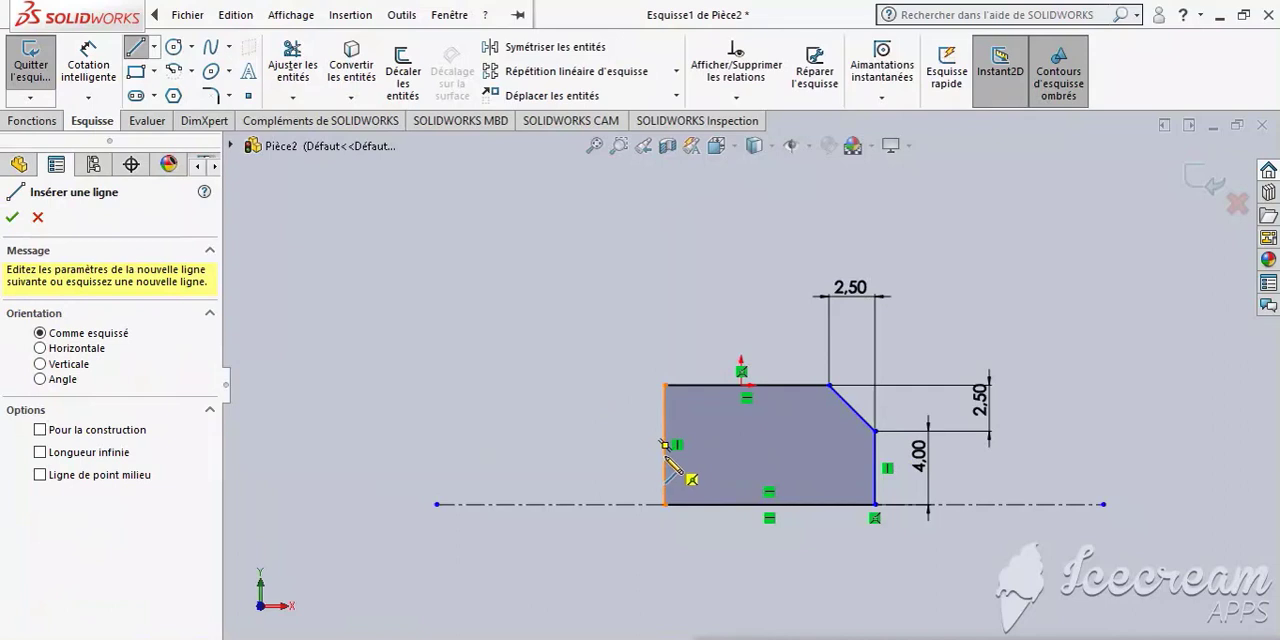
click(665, 455)
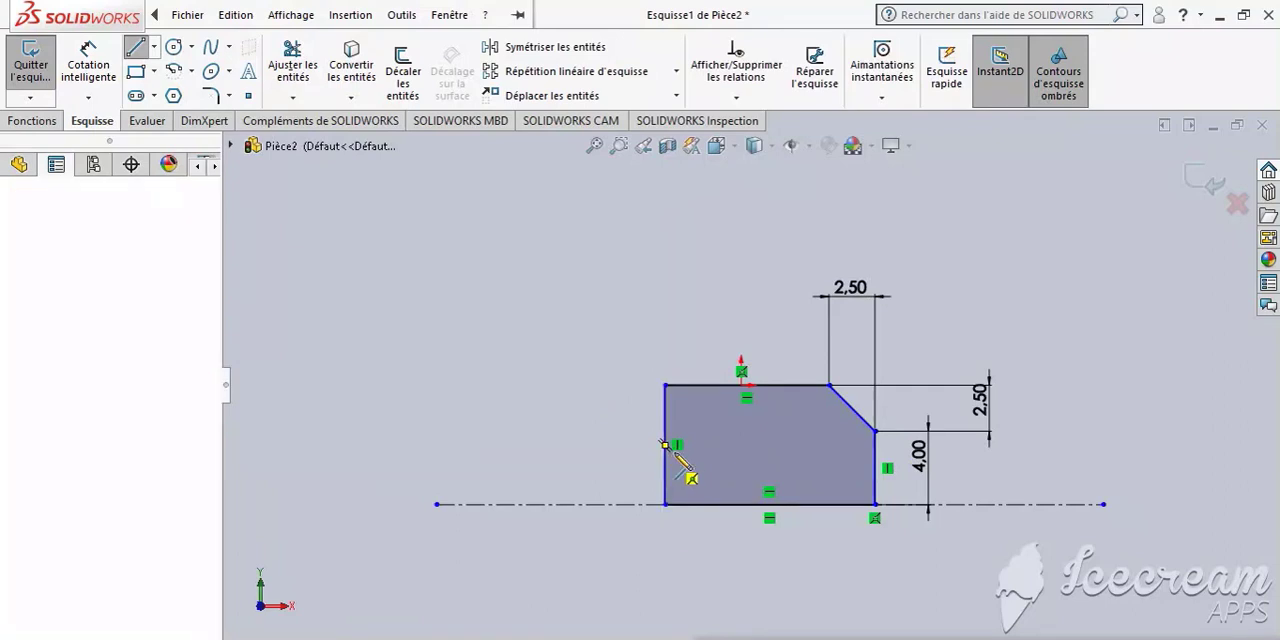
click(876, 456)
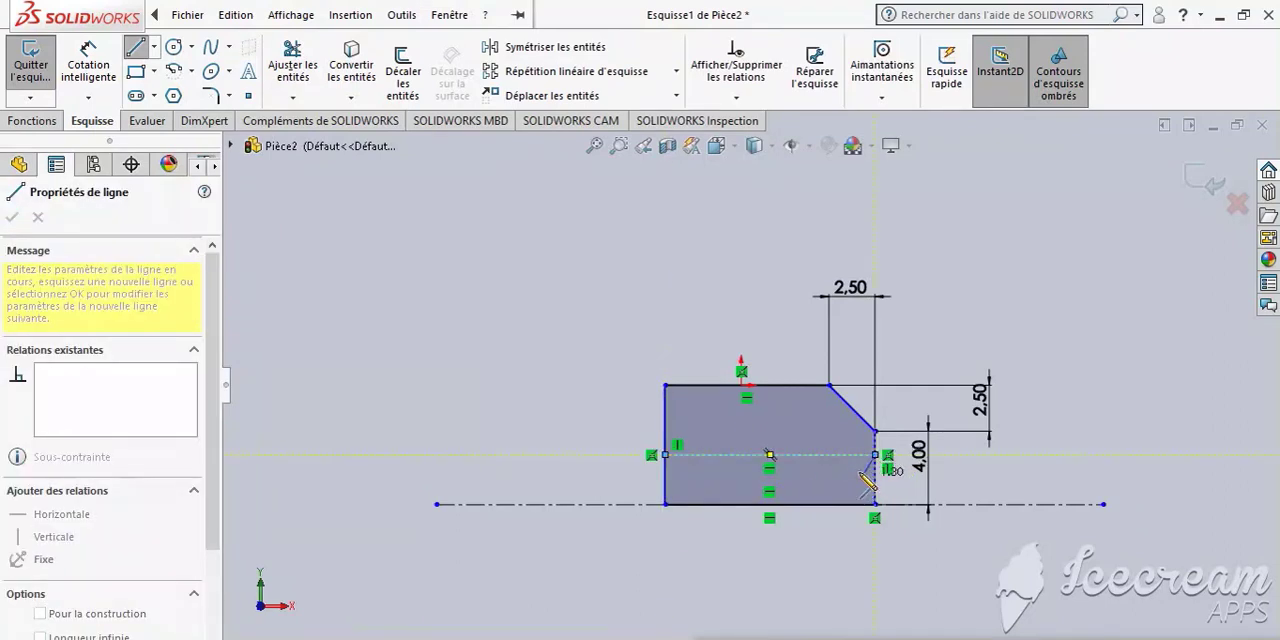
key(Escape)
key(Escape)
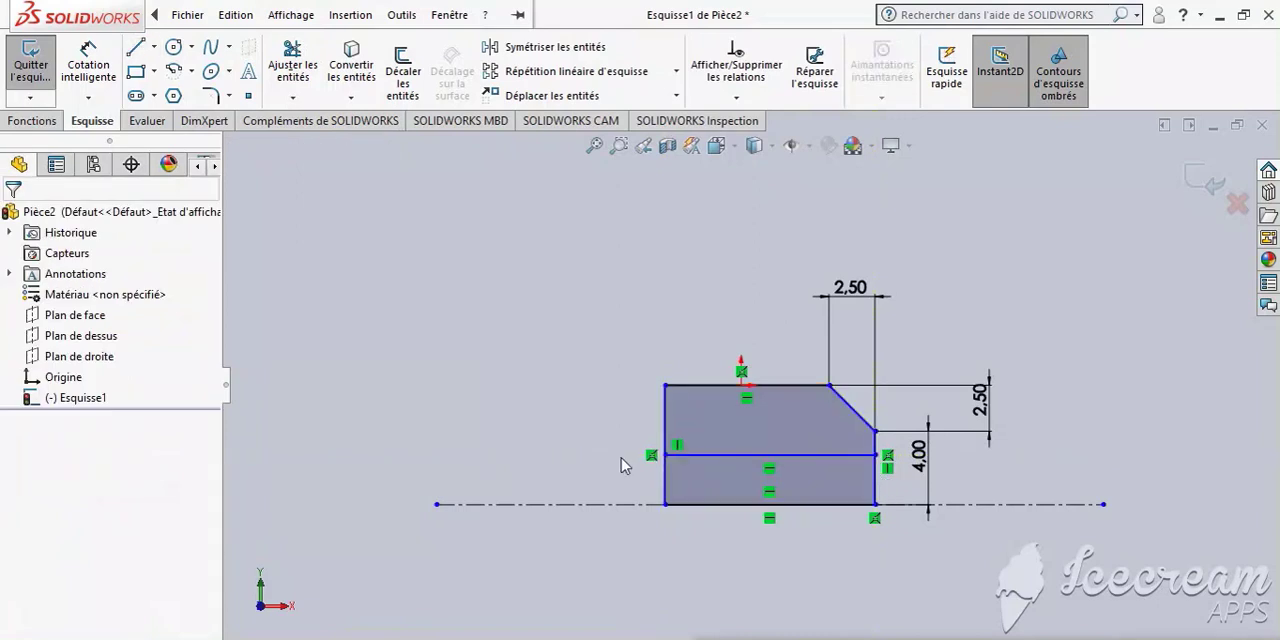
- Trim away both vertical edge portions below the new horizontal line and the profile's bottom edge on the centerline, using trim to closest
click(293, 62)
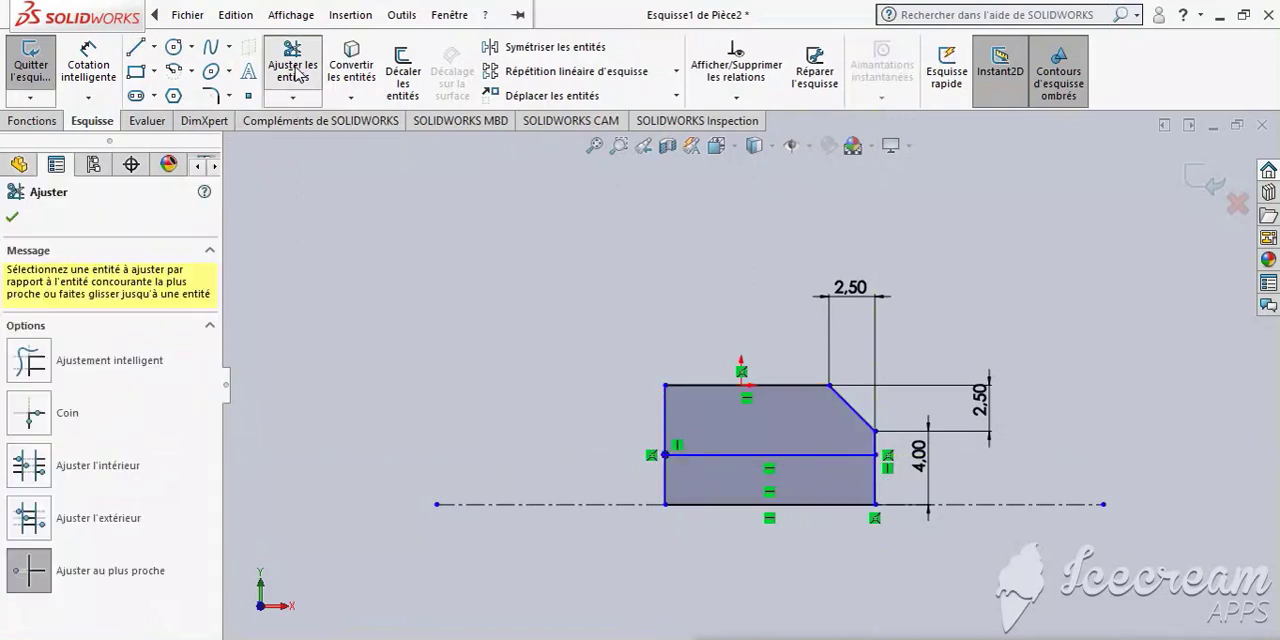
click(664, 485)
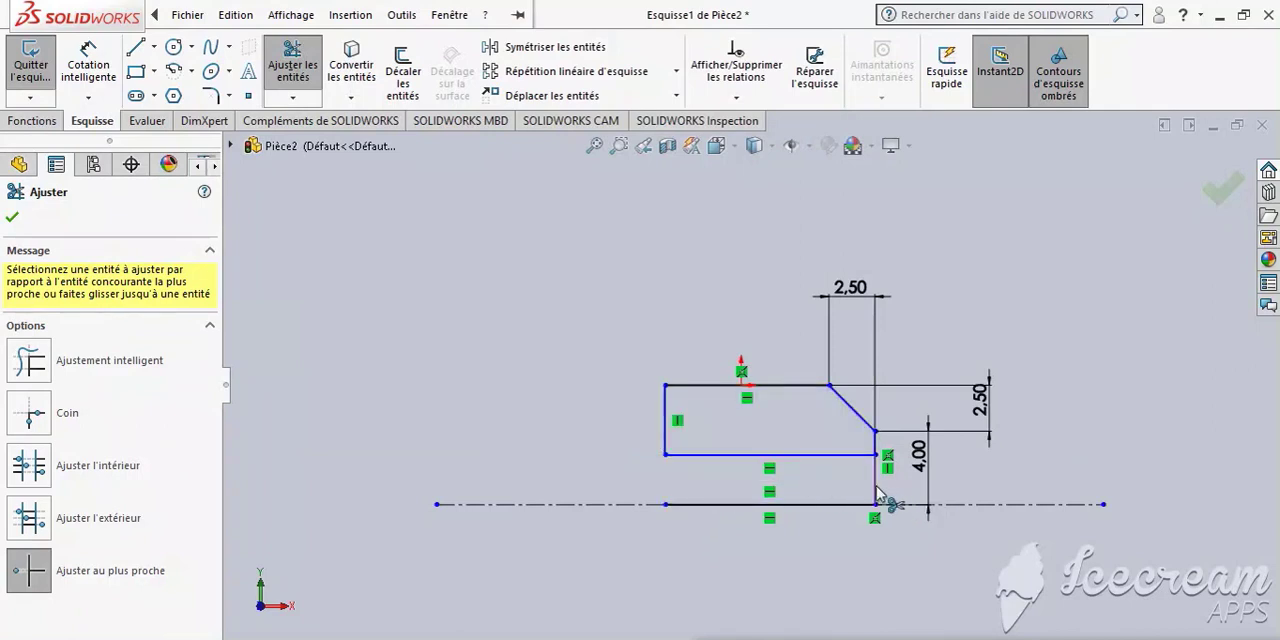
click(874, 488)
click(852, 505)
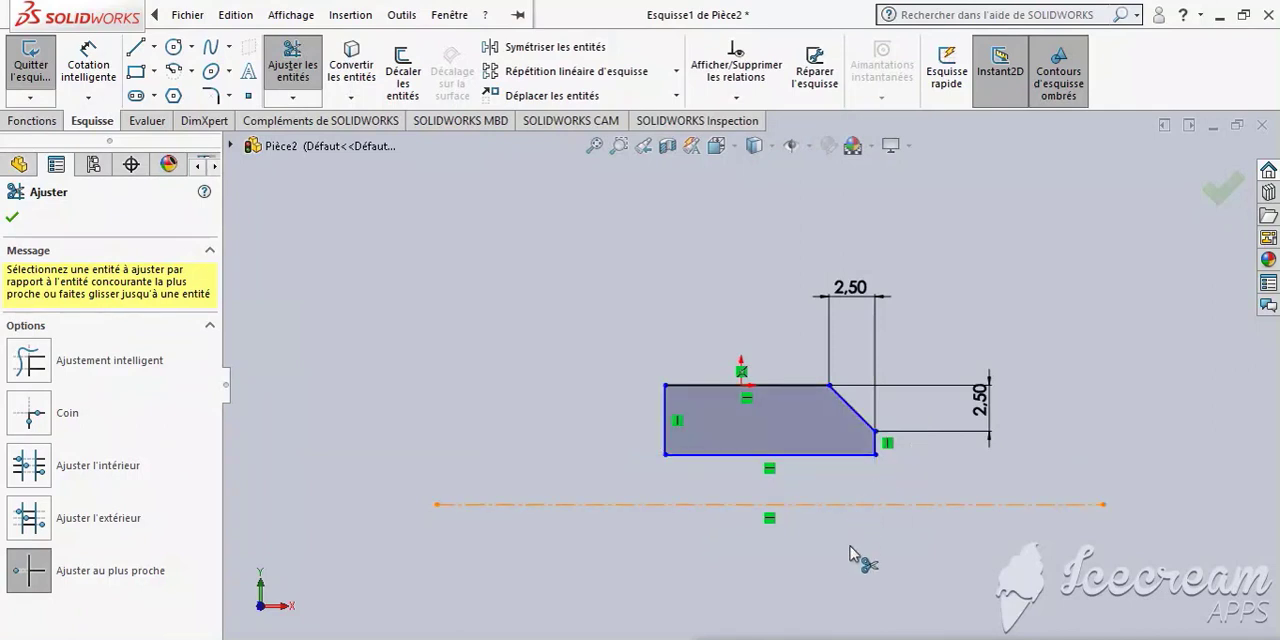
click(187, 15)
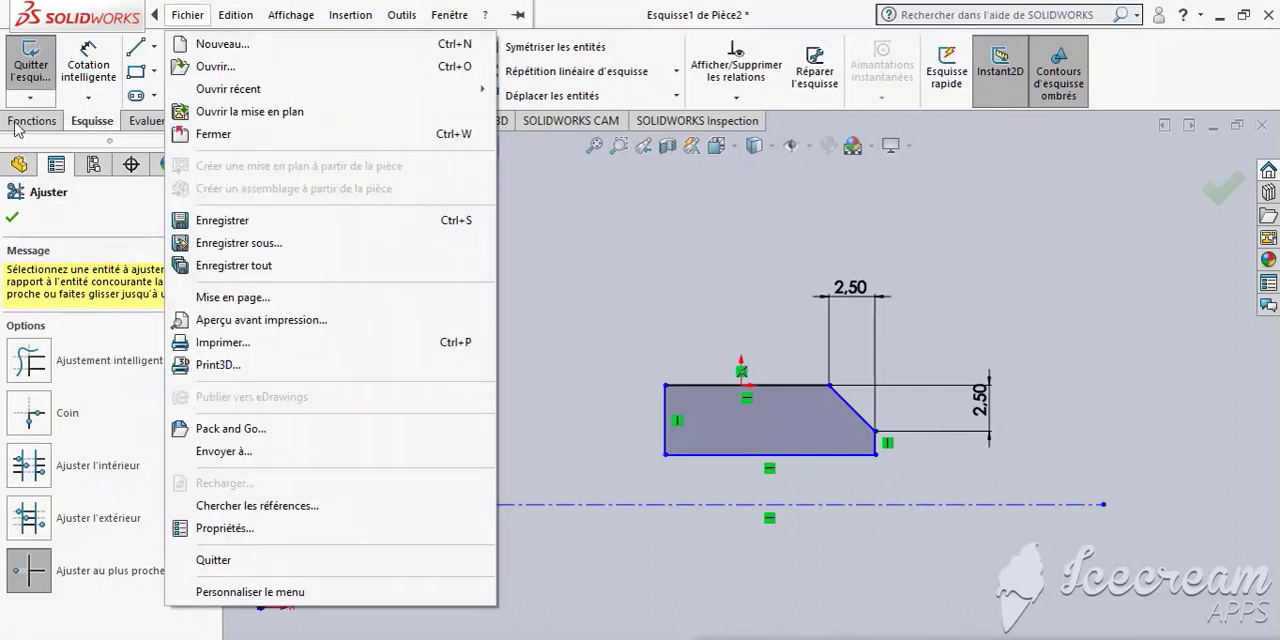
click(6, 224)
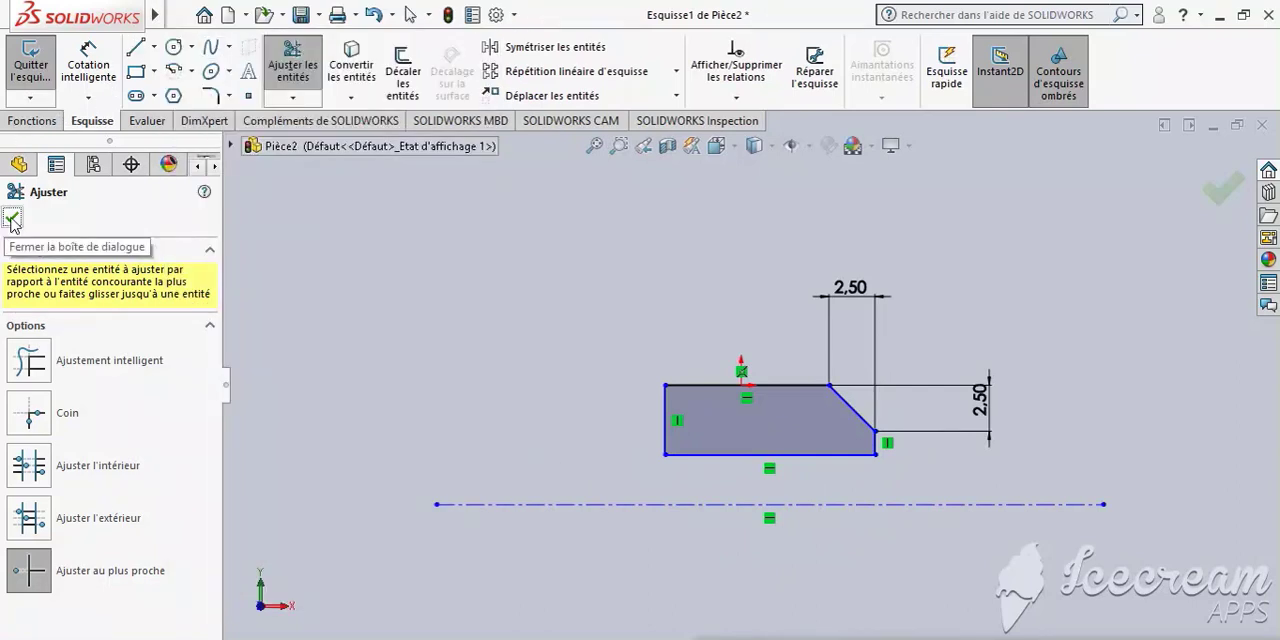
click(12, 220)
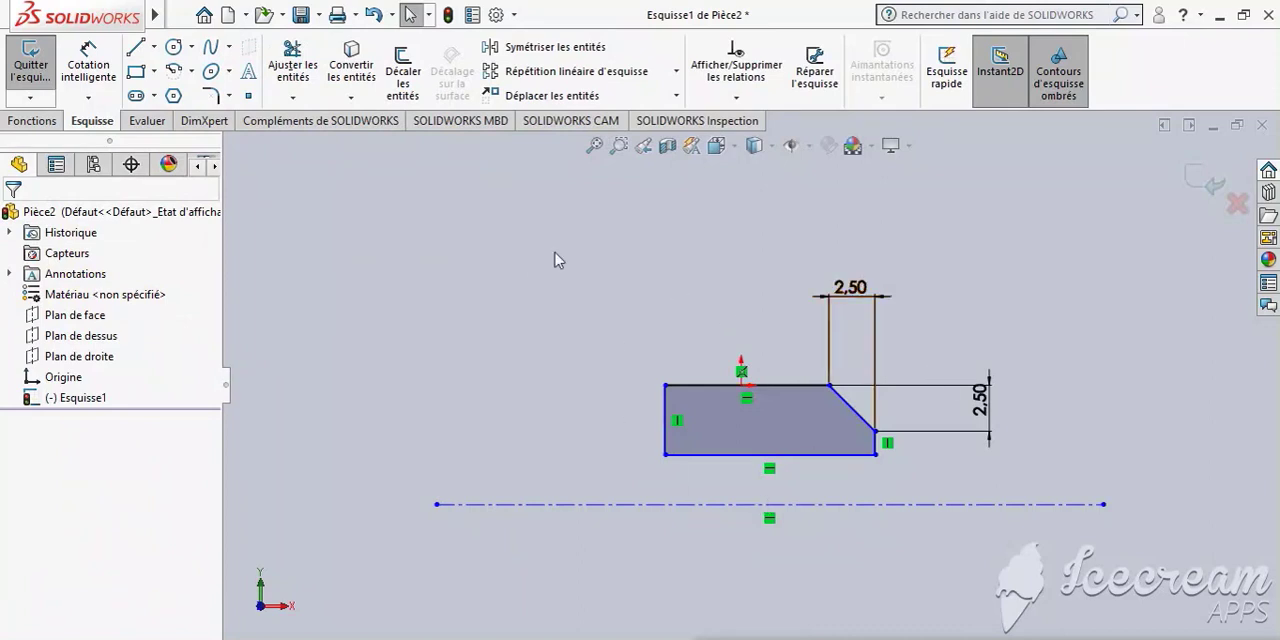
- Revolve the closed profile 360° around the horizontal centerline as a boss
click(46, 121)
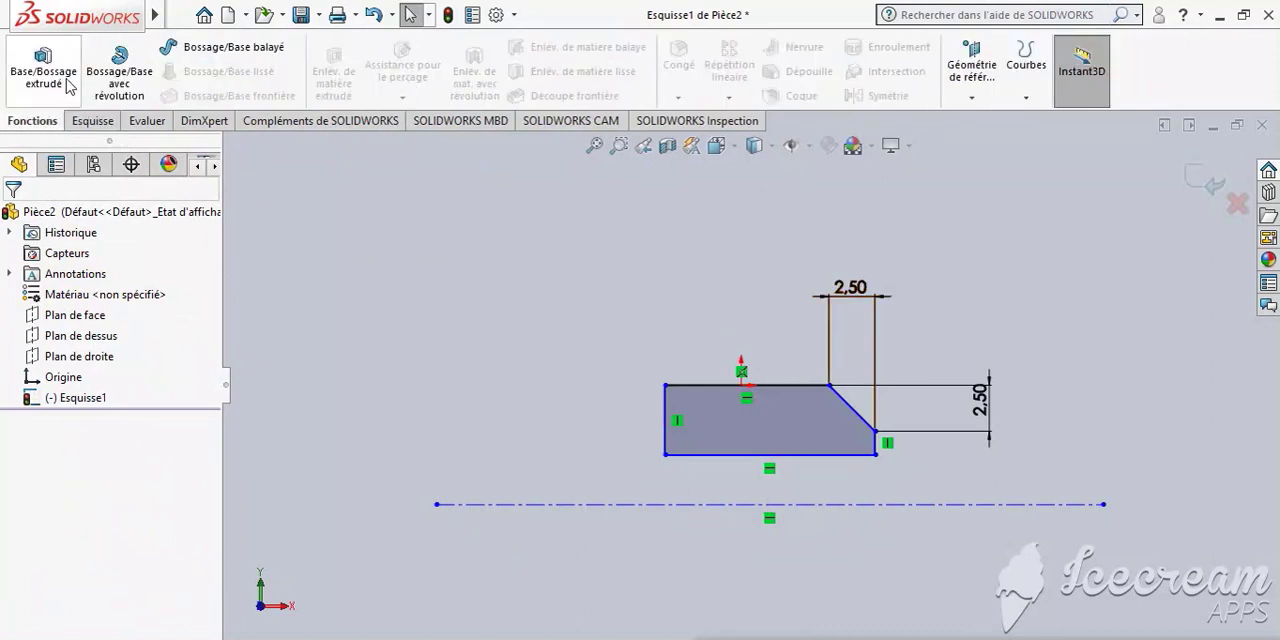
click(101, 80)
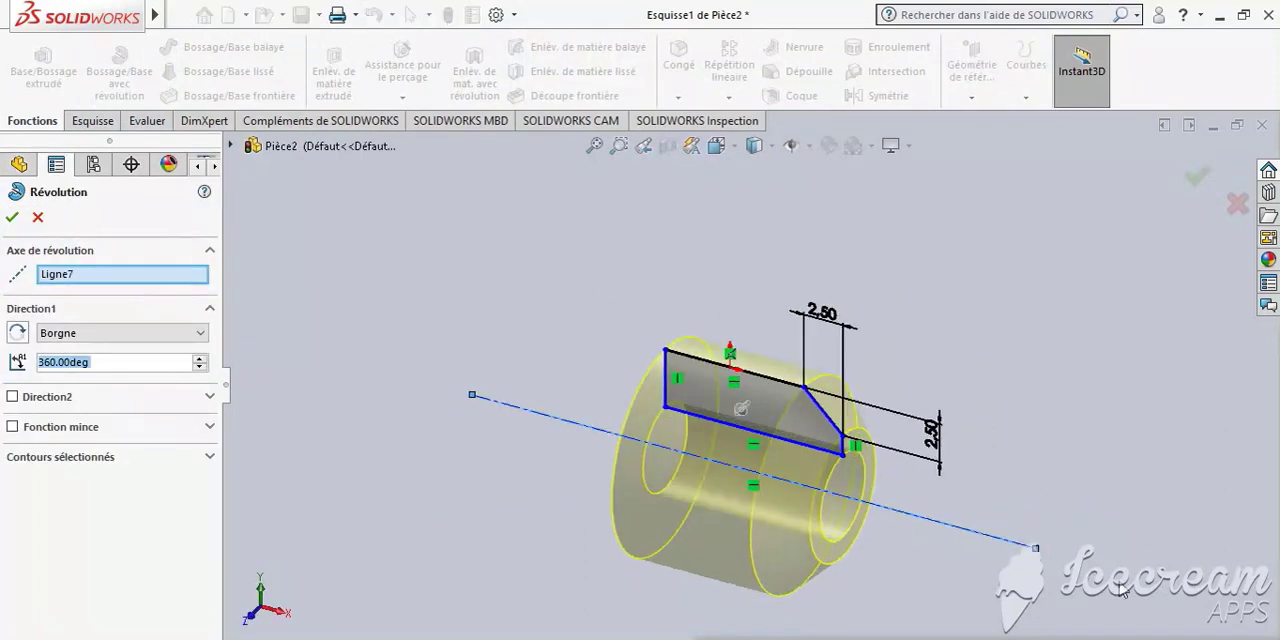
middle_drag(1075, 548, 912, 563)
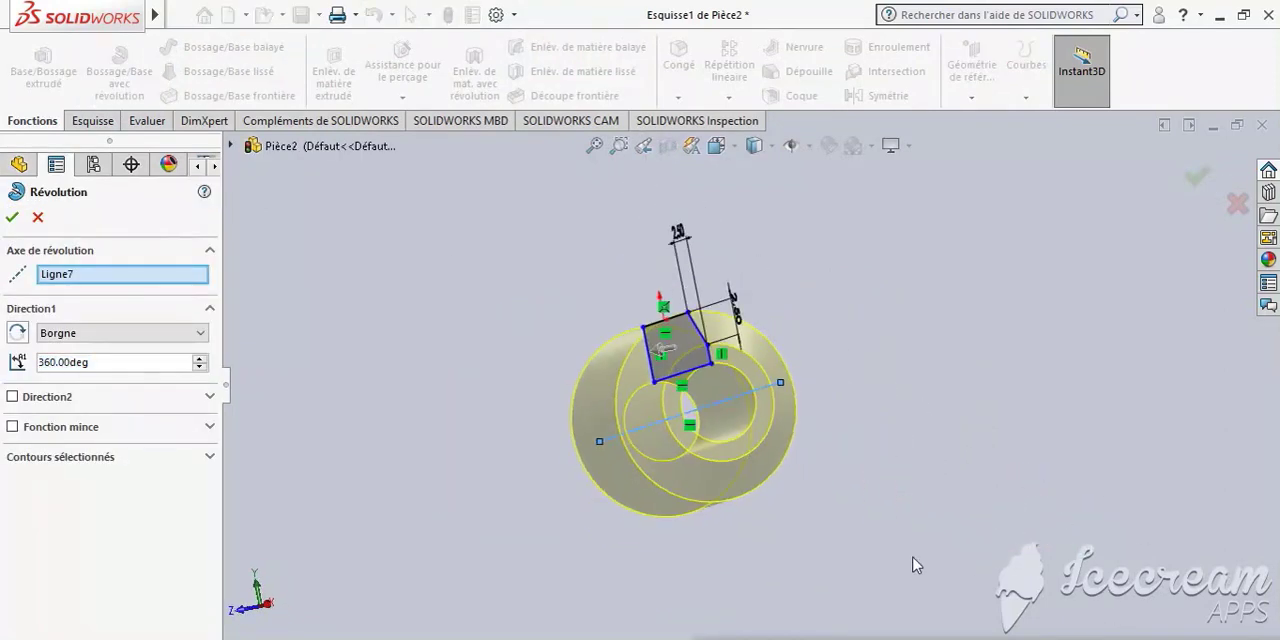
click(12, 218)
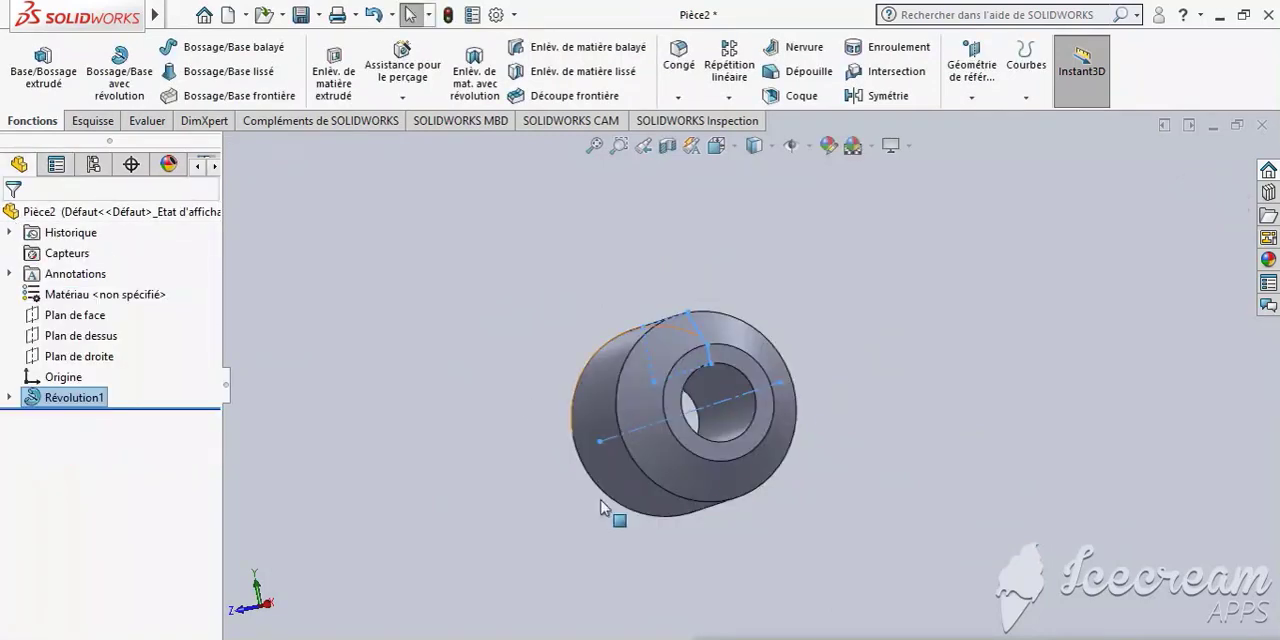
- Edit the revolve feature and set its first direction angle to 120°
middle_drag(930, 500, 740, 480)
click(1010, 432)
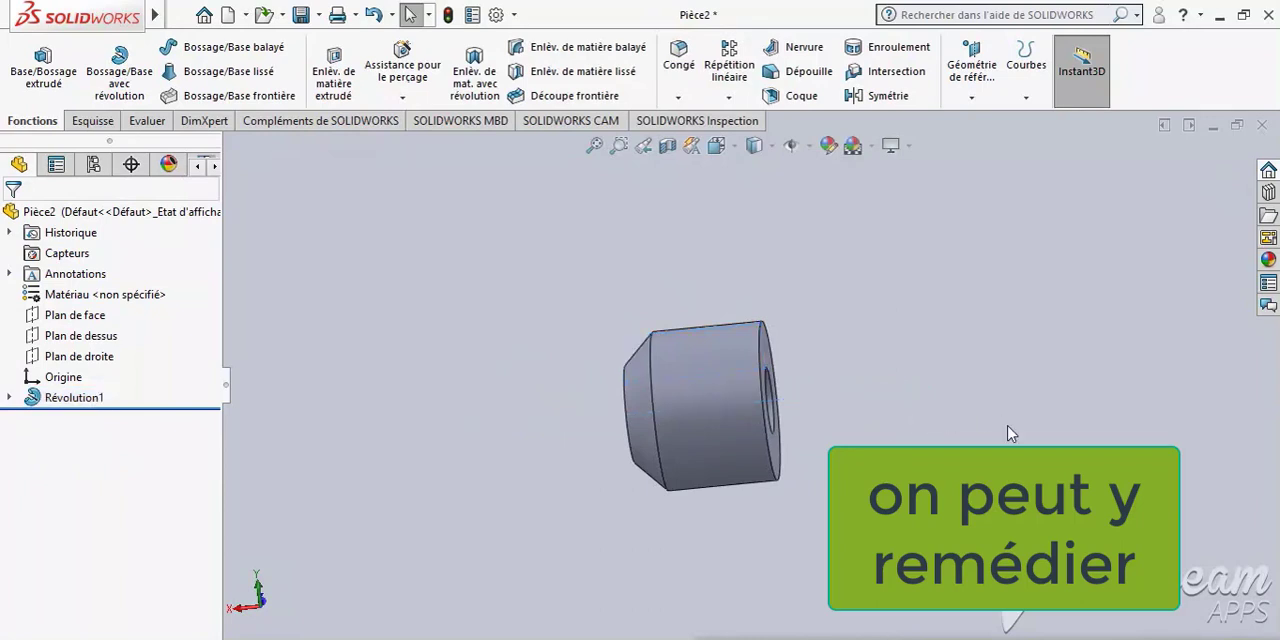
middle_drag(923, 423, 894, 438)
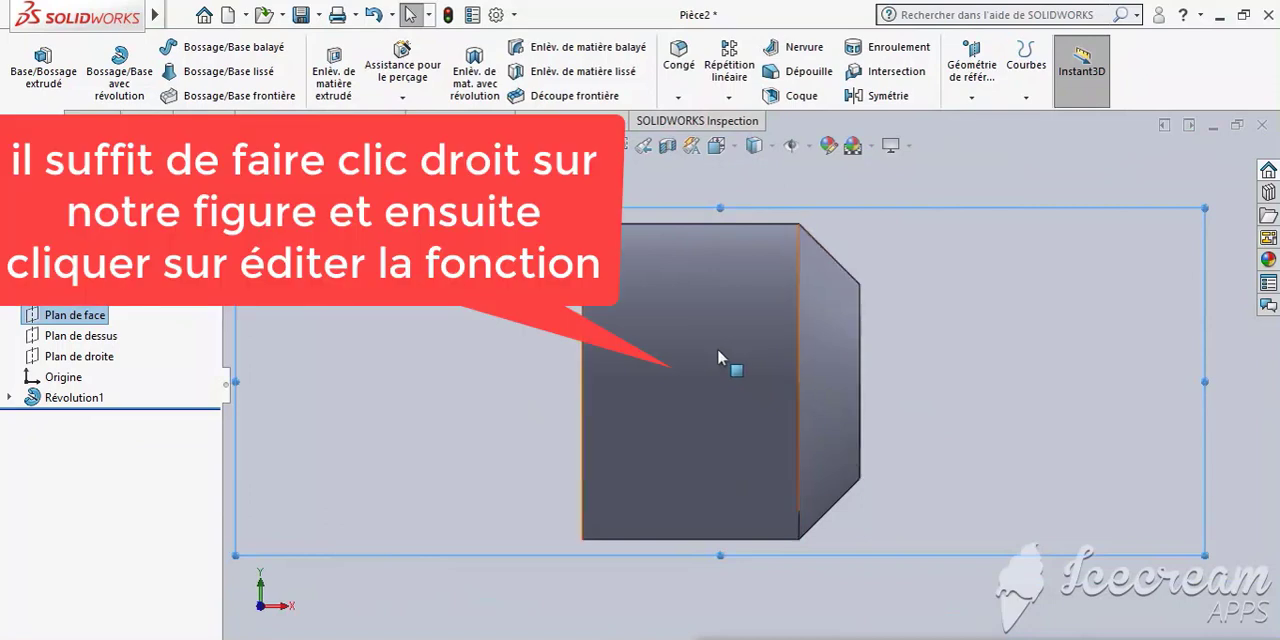
click(719, 350)
right_click(716, 299)
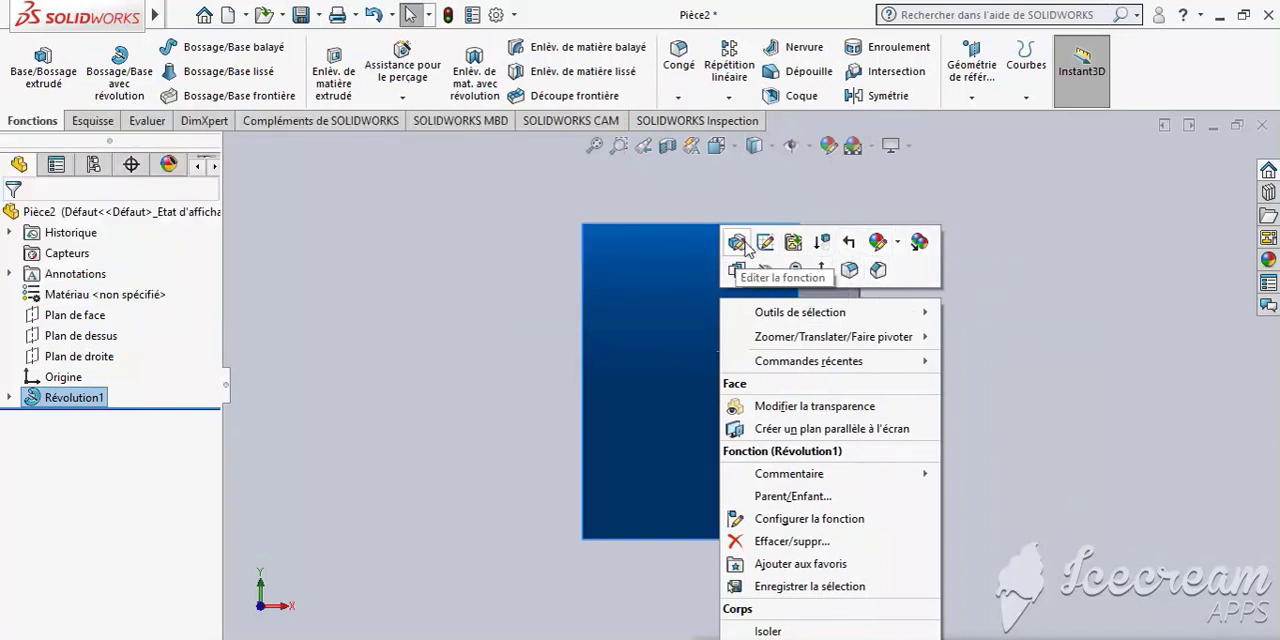
click(740, 244)
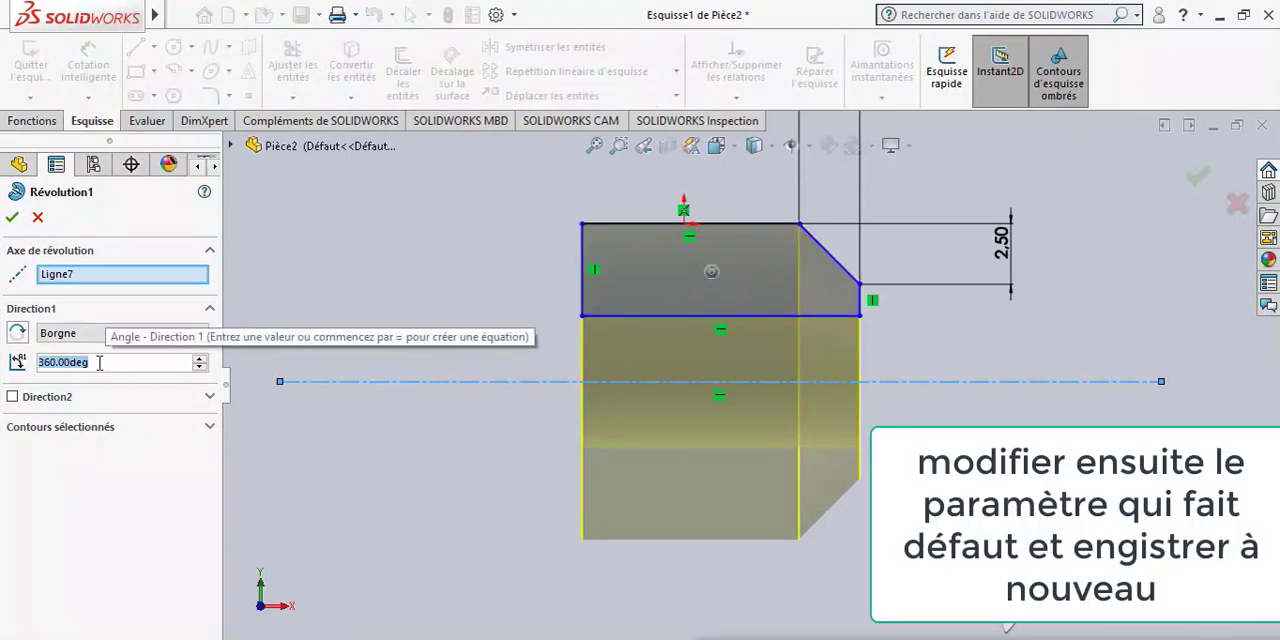
text(120)
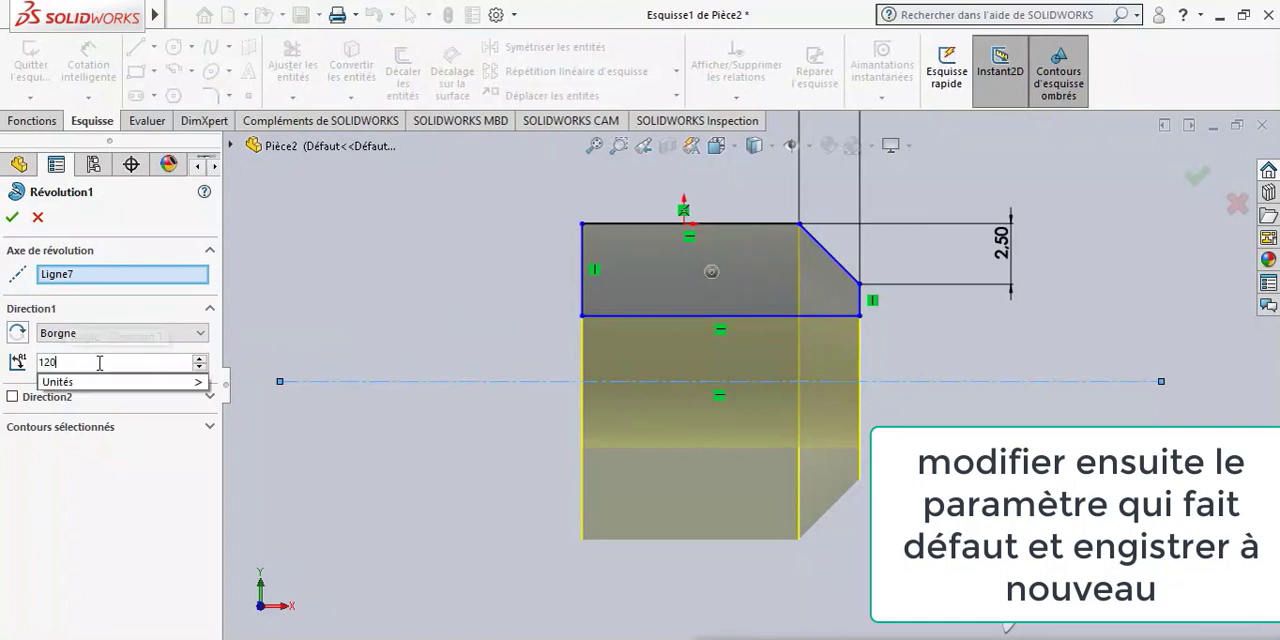
key(Return)
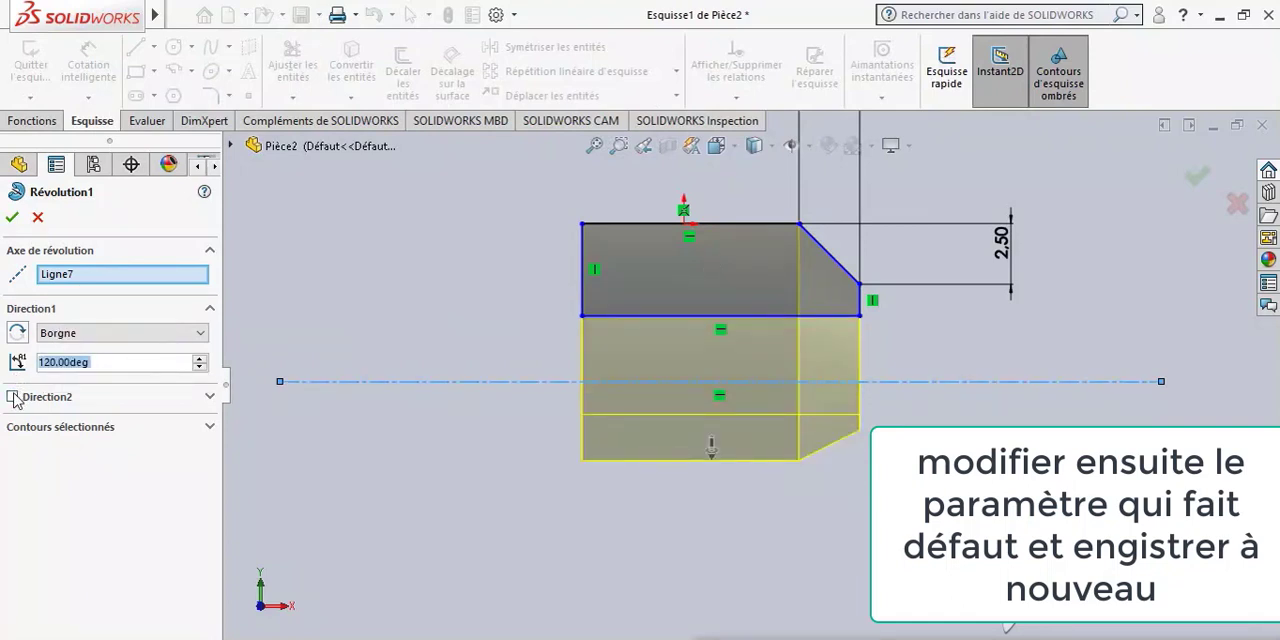
- Enable the revolve's second direction, set its angle to 60°, and apply the feature changes
click(12, 397)
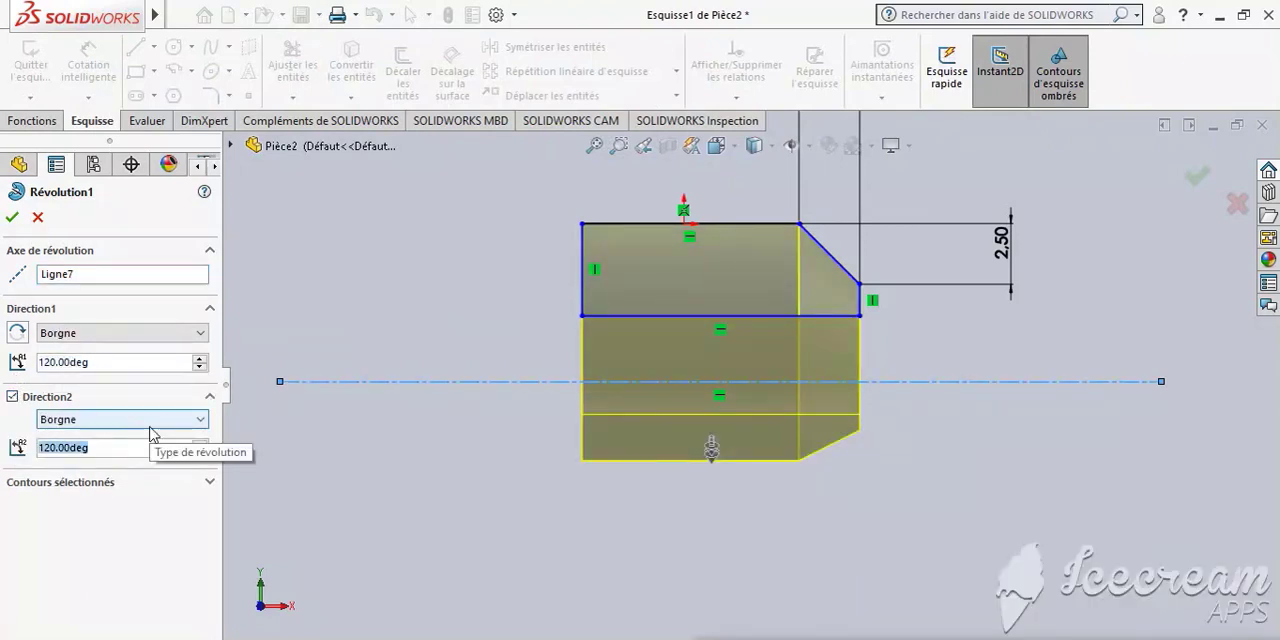
text(60)
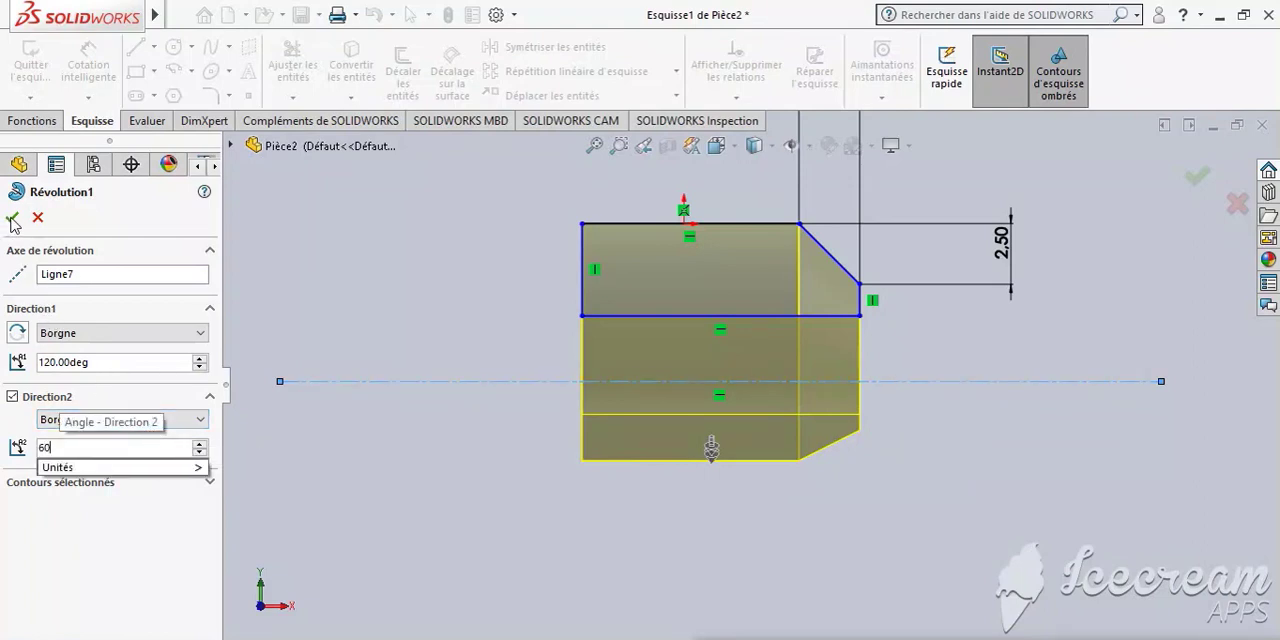
key(Return)
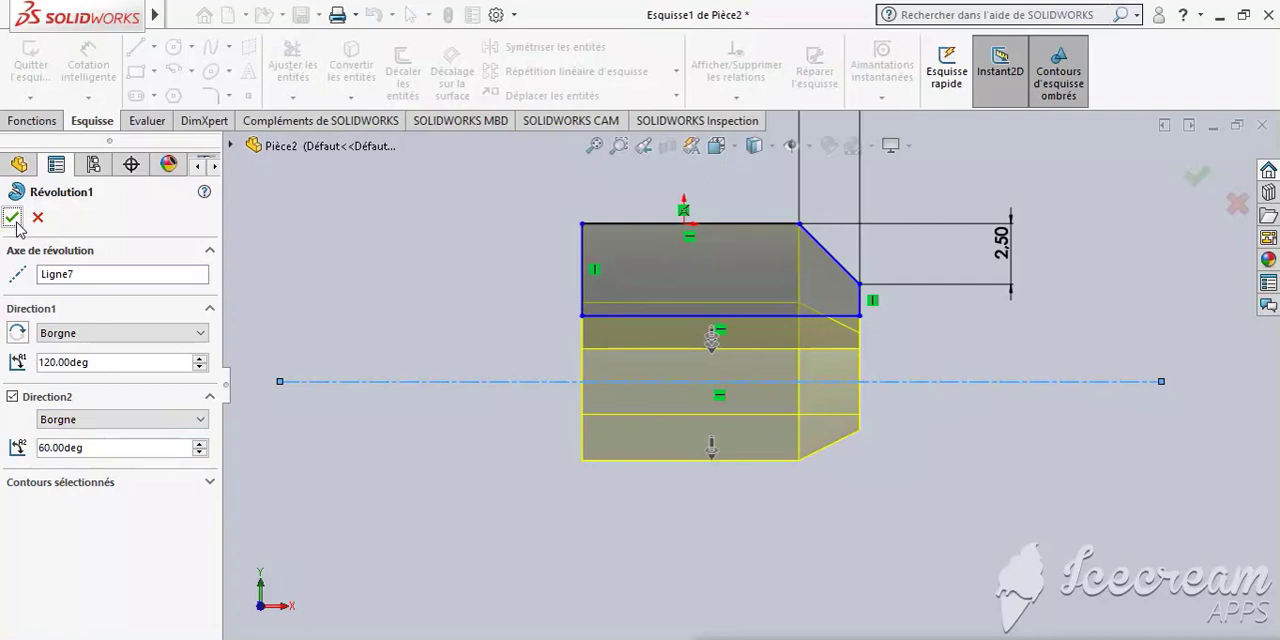
click(13, 216)
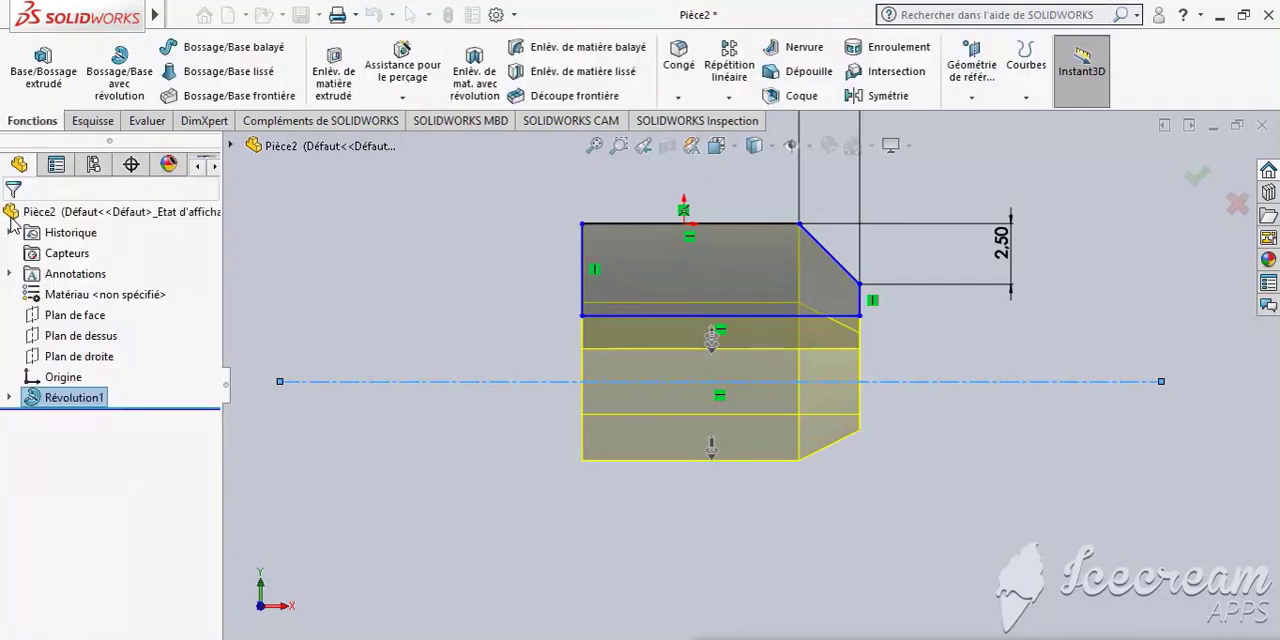